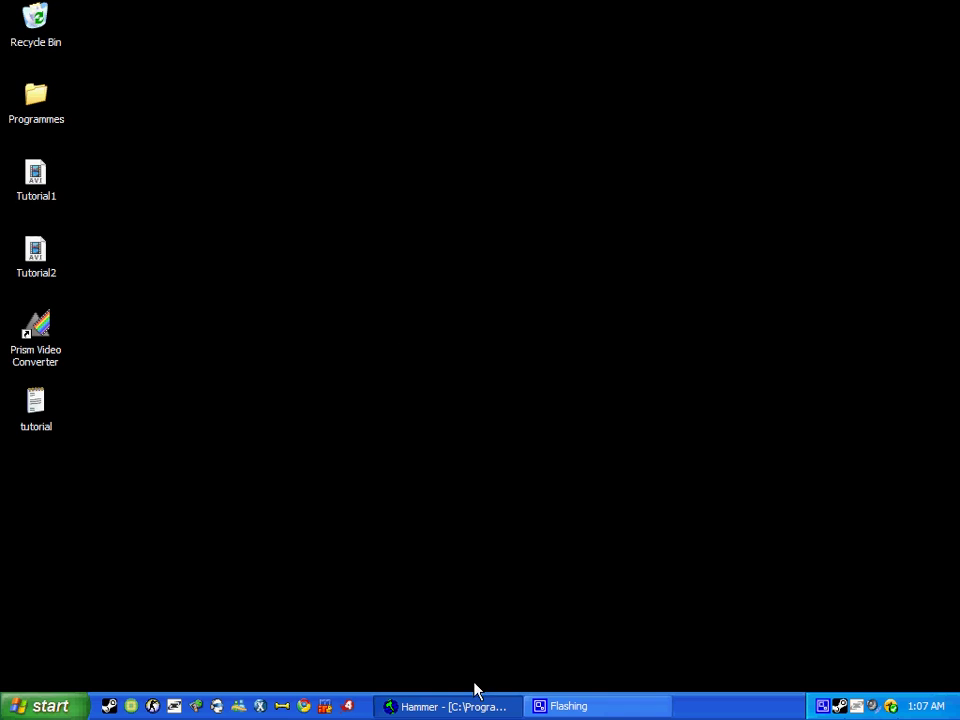
Switch to Hammer and examine the l4d_tutorial map's rooms in the 3D view, ending in front of an open doorway
{"action": "left_click", "coordinate": [455, 708]}
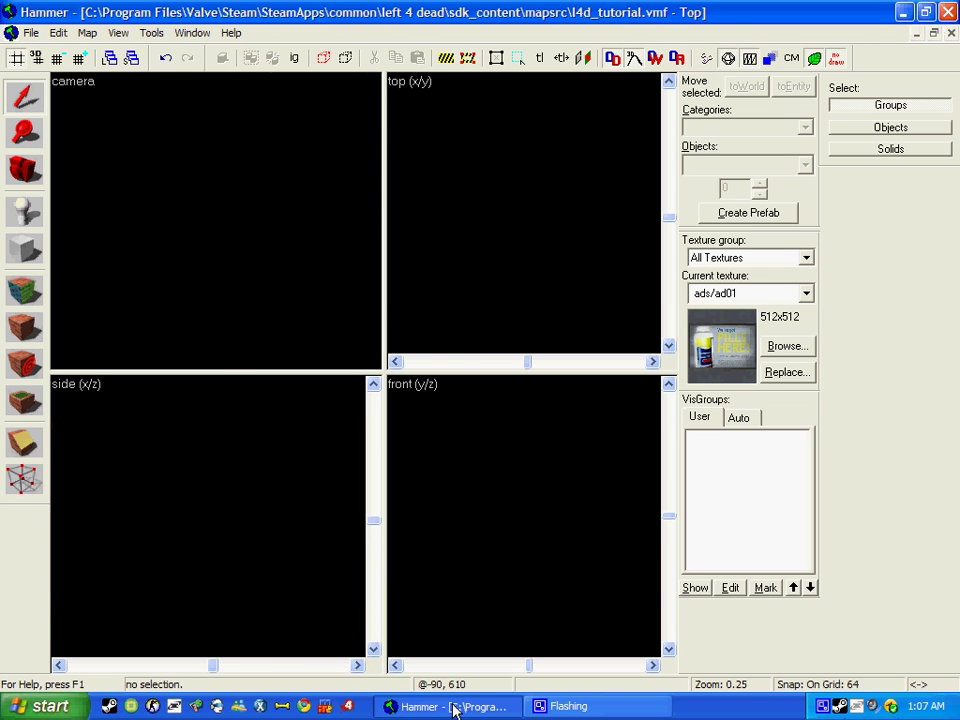
{"action": "key", "text": "z"}
{"action": "key", "text": "w"}
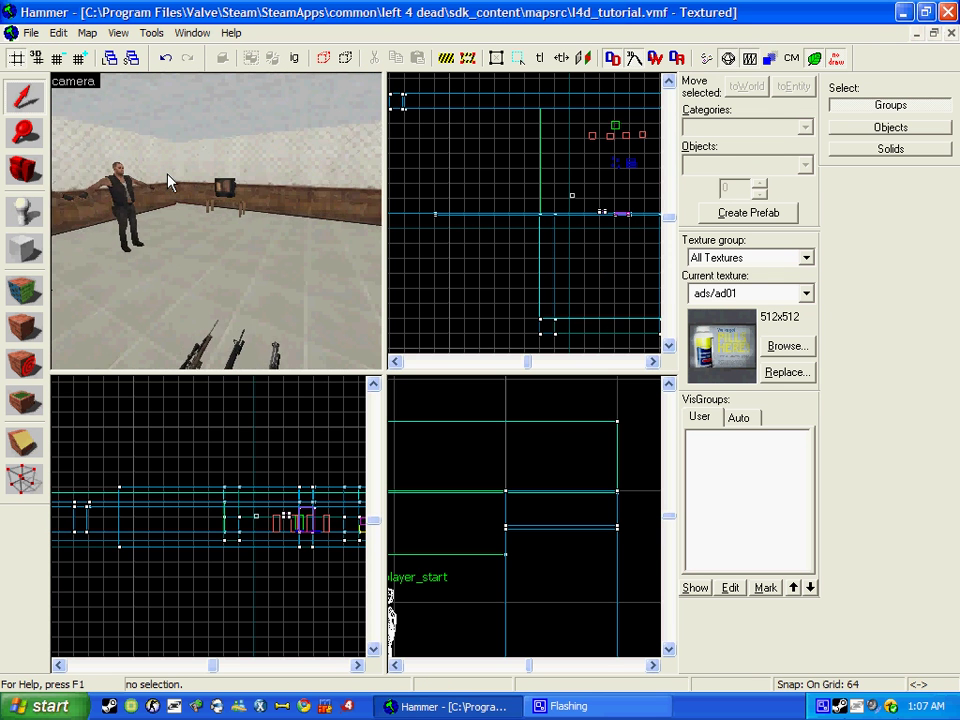
{"action": "key", "text": "Left"}
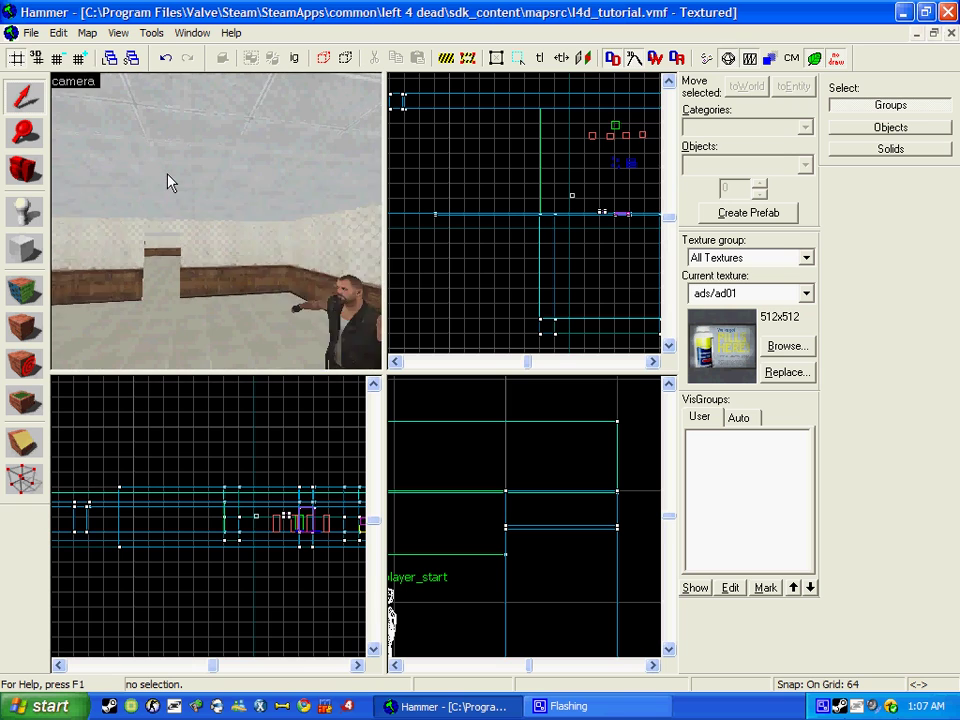
{"action": "key", "text": "w"}
{"action": "key", "text": "w"}
{"action": "key", "text": "Right"}
{"action": "key", "text": "Right"}
{"action": "key", "text": "Right"}
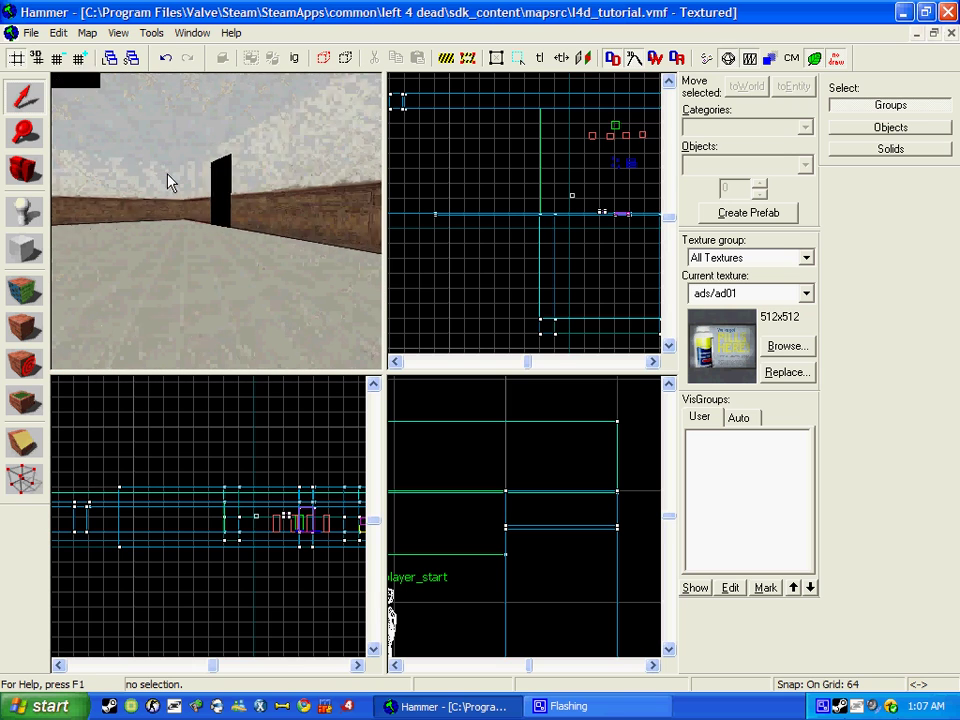
{"action": "key", "text": "w"}
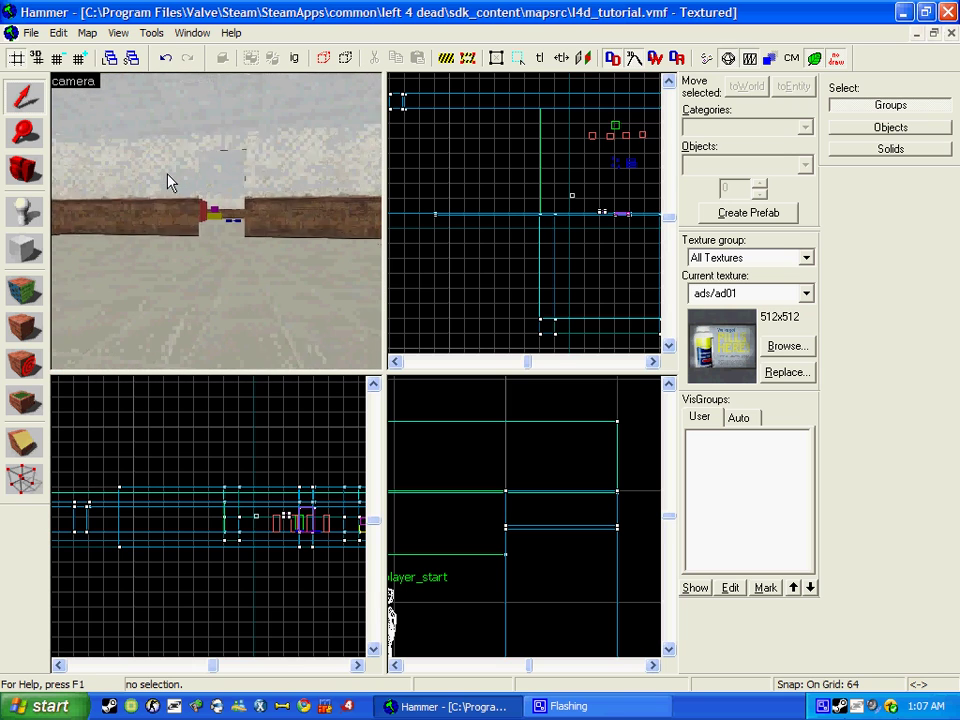
{"action": "key", "text": "Left"}
{"action": "key", "text": "Left"}
{"action": "key", "text": "Left"}
{"action": "key", "text": "Left"}
{"action": "key", "text": "w"}
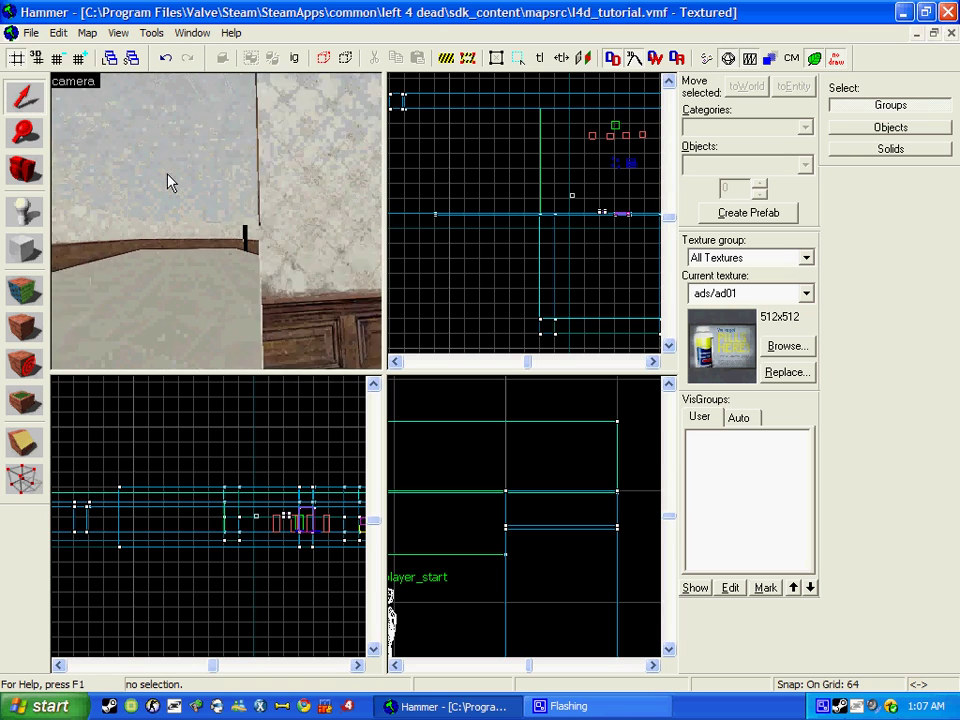
{"action": "key", "text": "Right"}
{"action": "key", "text": "Right"}
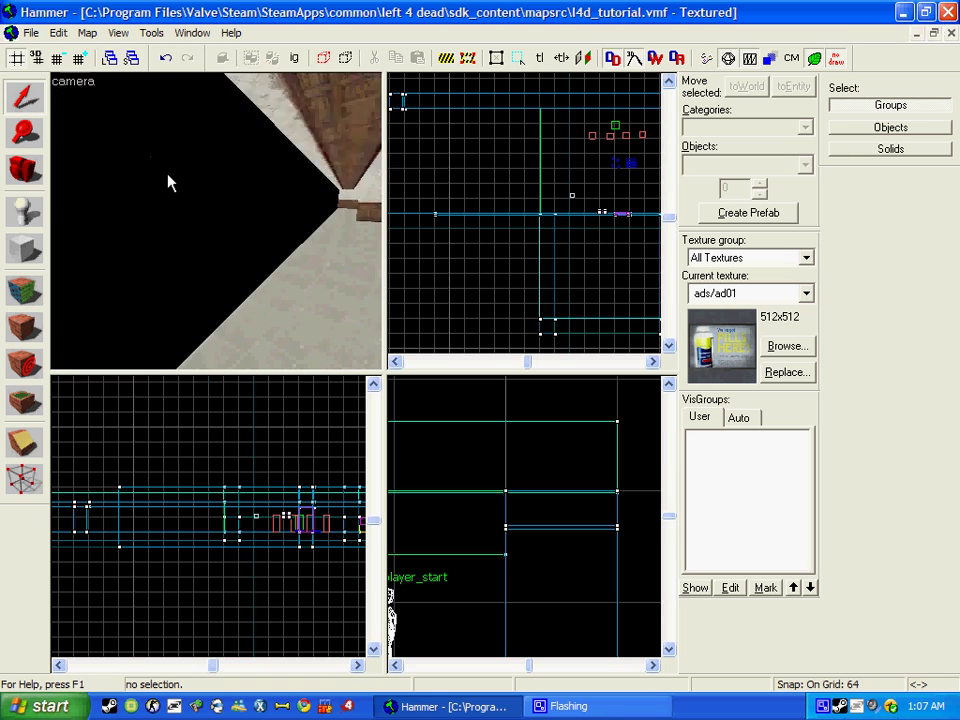
{"action": "key", "text": "w"}
{"action": "key", "text": "Left"}
{"action": "key", "text": "Left"}
{"action": "key", "text": "Left"}
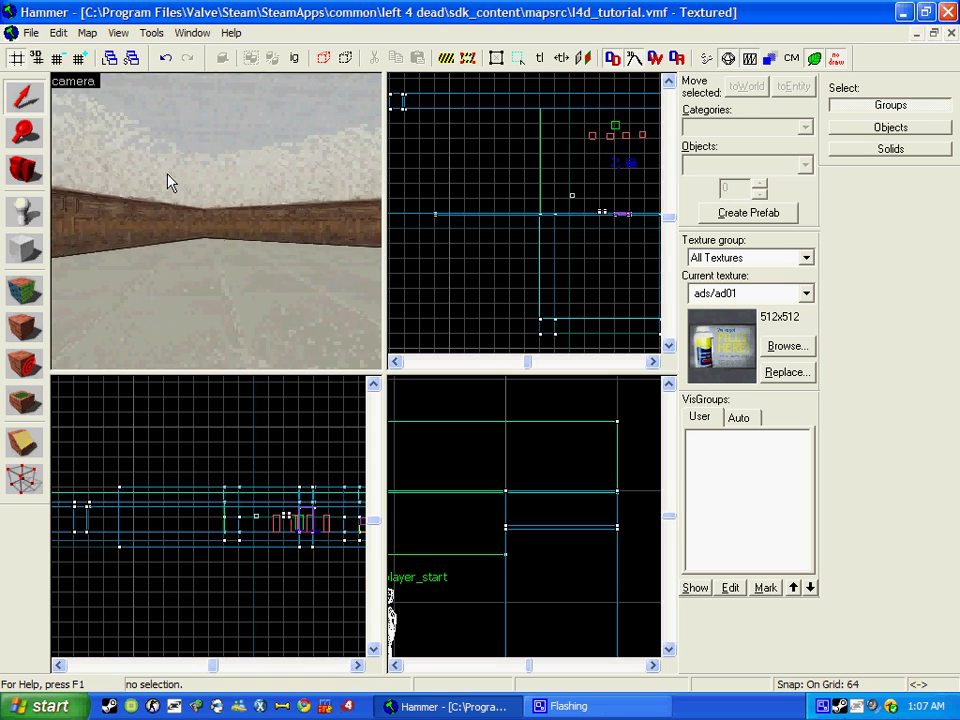
{"action": "key", "text": "w"}
{"action": "key", "text": "Left"}
{"action": "key", "text": "s"}
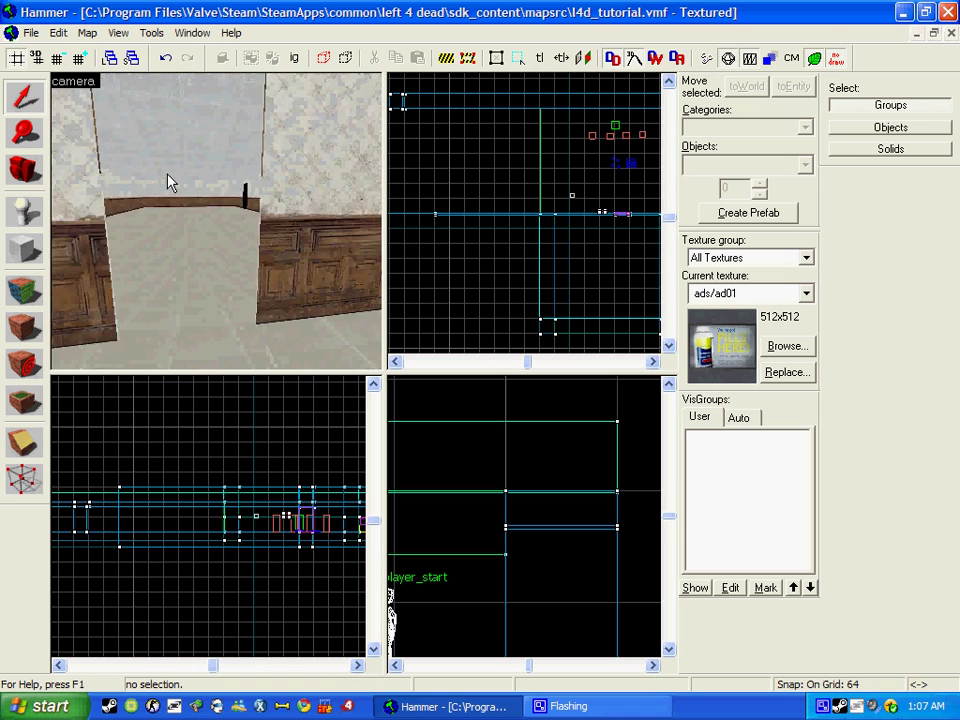
{"action": "key", "text": "w"}
{"action": "key", "text": "s"}
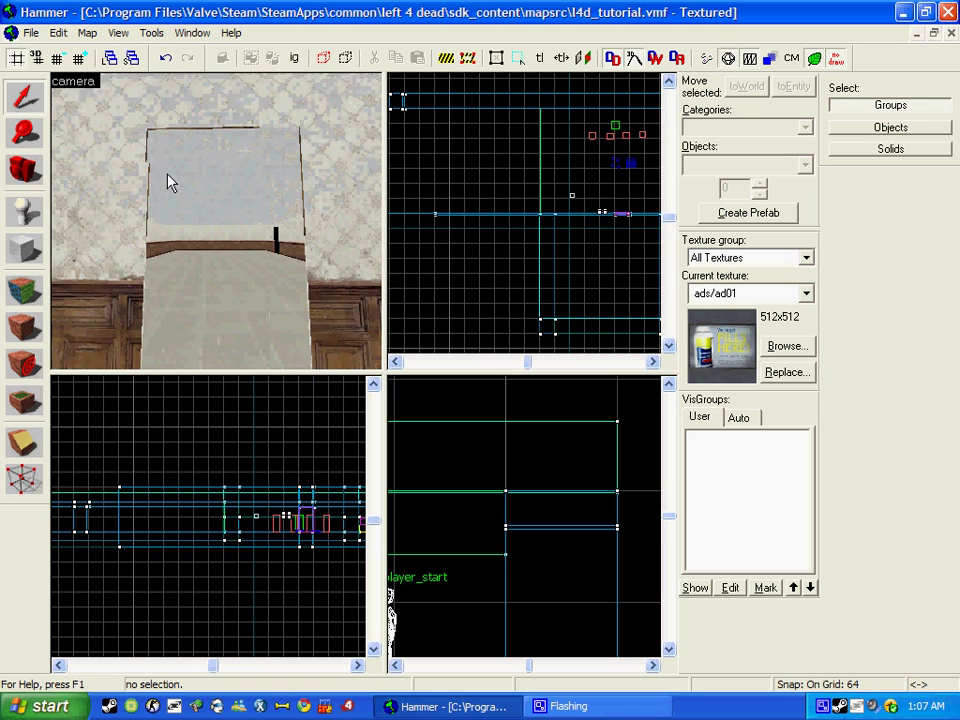
Place a new entity on the floor in the open doorway
{"action": "left_click", "coordinate": [27, 212]}
{"action": "key", "text": "s"}
{"action": "left_click", "coordinate": [222, 357]}
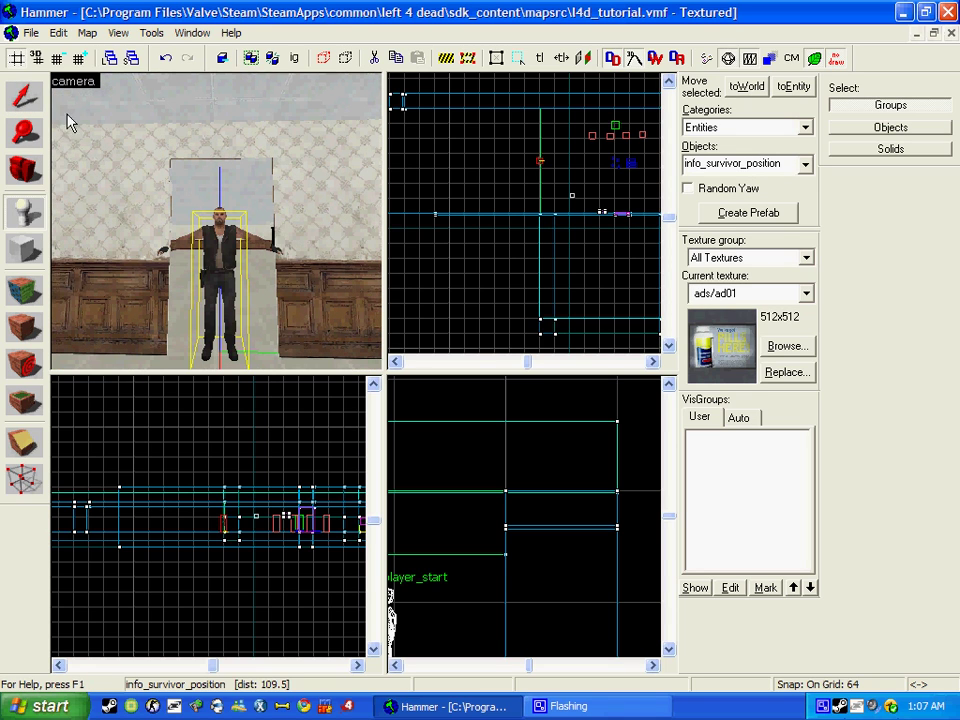
Change the doorway entity's class to prop_door_rotating_checkpoint and apply it
{"action": "left_click", "coordinate": [25, 99]}
{"action": "double_click", "coordinate": [222, 251]}
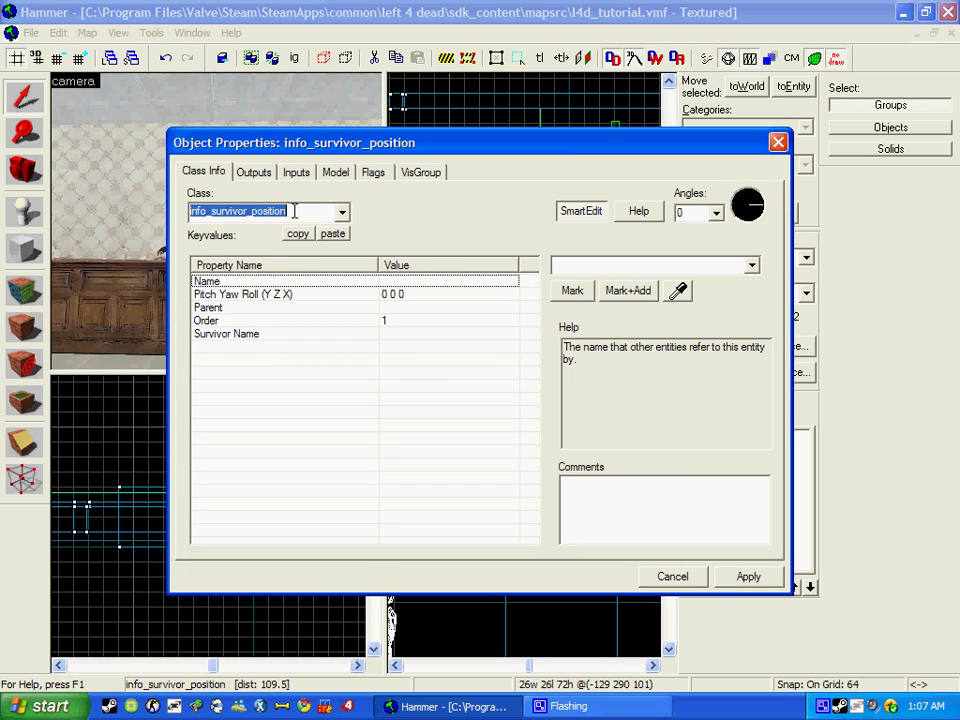
{"action": "type", "text": "prop_door"}
{"action": "key", "text": "Down"}
{"action": "key", "text": "Down"}
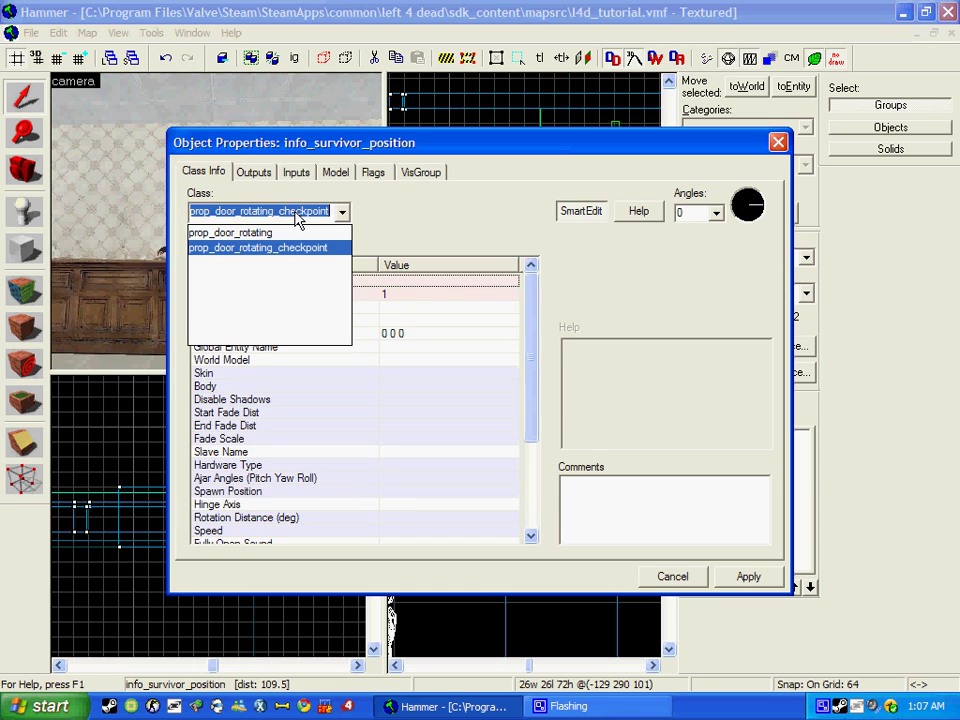
{"action": "key", "text": "Return"}
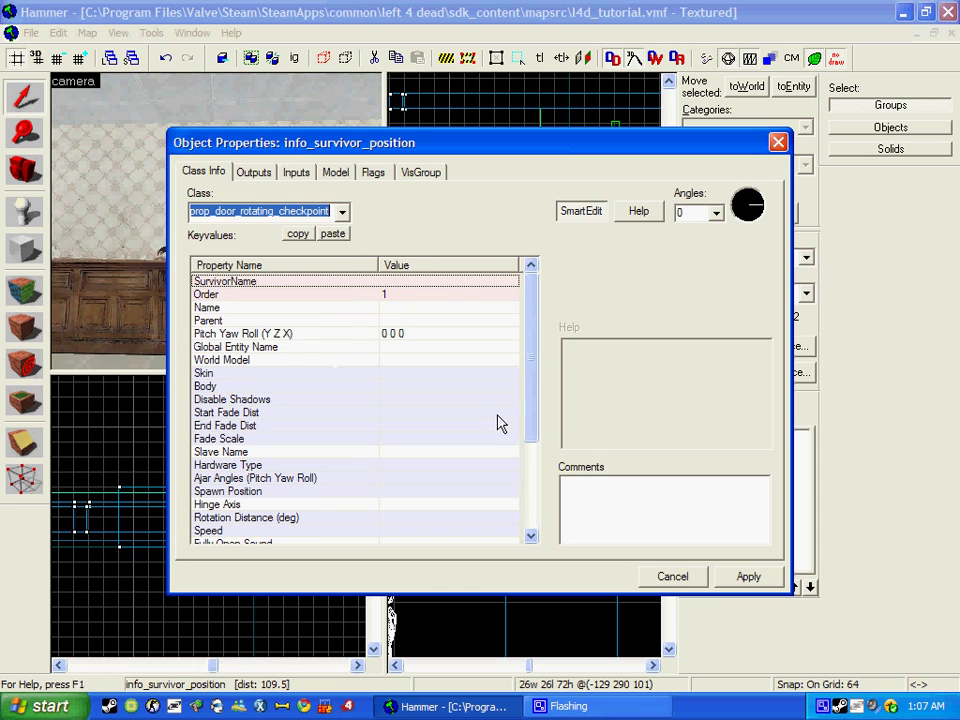
{"action": "left_click", "coordinate": [740, 577]}
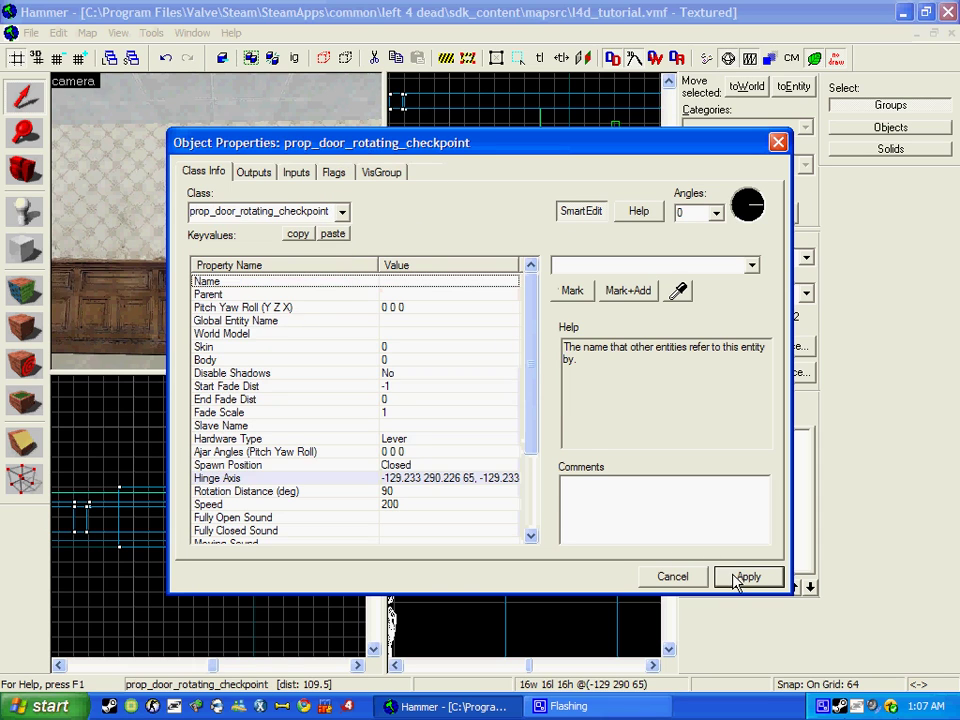
Browse for the door entity's world model and list the models in the props_doors folder
{"action": "left_click", "coordinate": [284, 333]}
{"action": "left_click", "coordinate": [572, 294]}
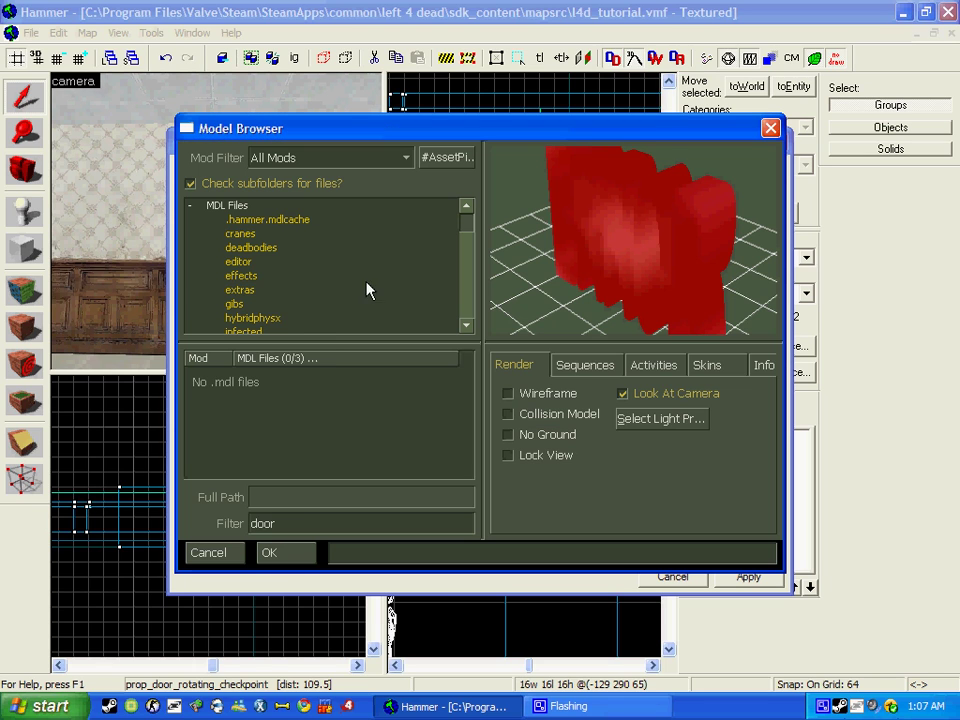
{"action": "left_click_drag", "start_coordinate": [466, 222], "coordinate": [470, 255]}
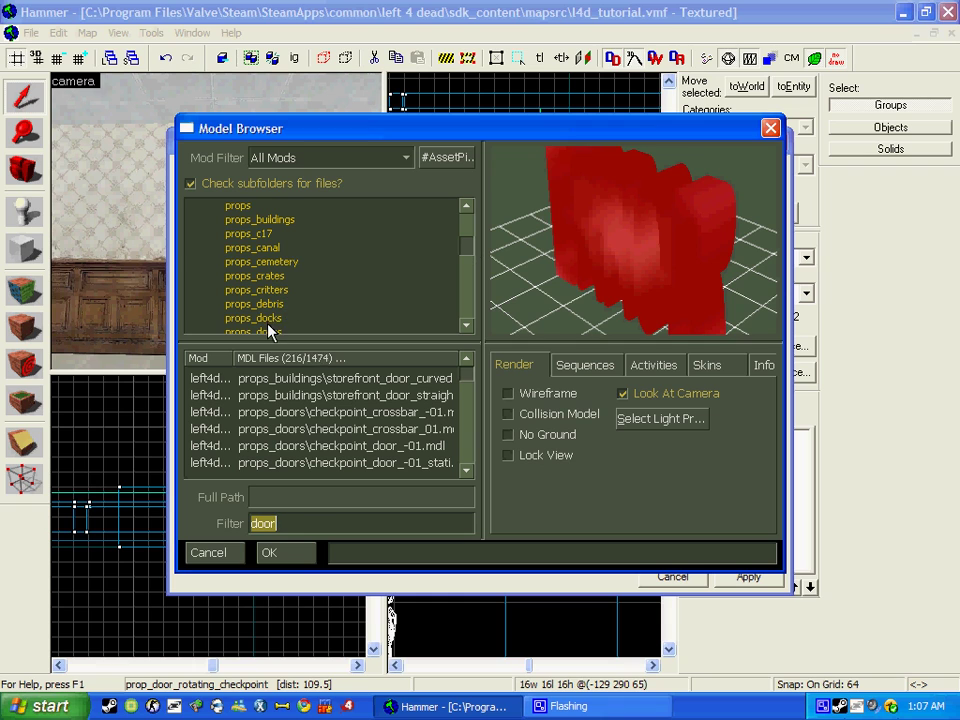
{"action": "left_click", "coordinate": [268, 332]}
{"action": "left_click", "coordinate": [311, 396]}
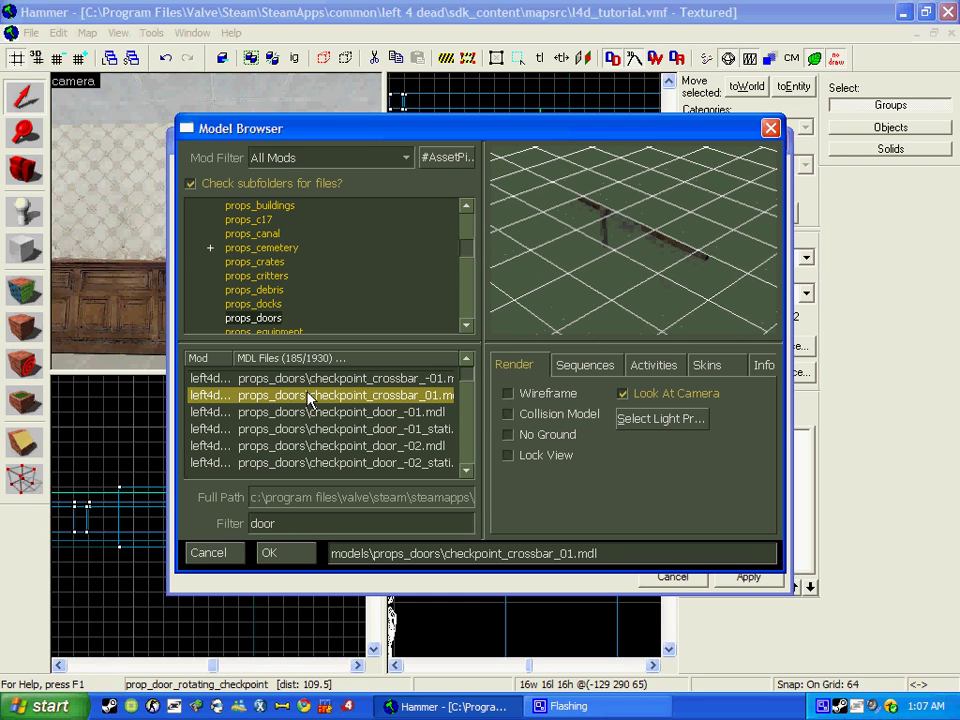
Compare the previews of the checkpoint door and doorframe models in the props_doors folder
{"action": "key", "text": "Down"}
{"action": "key", "text": "Down"}
{"action": "key", "text": "Up"}
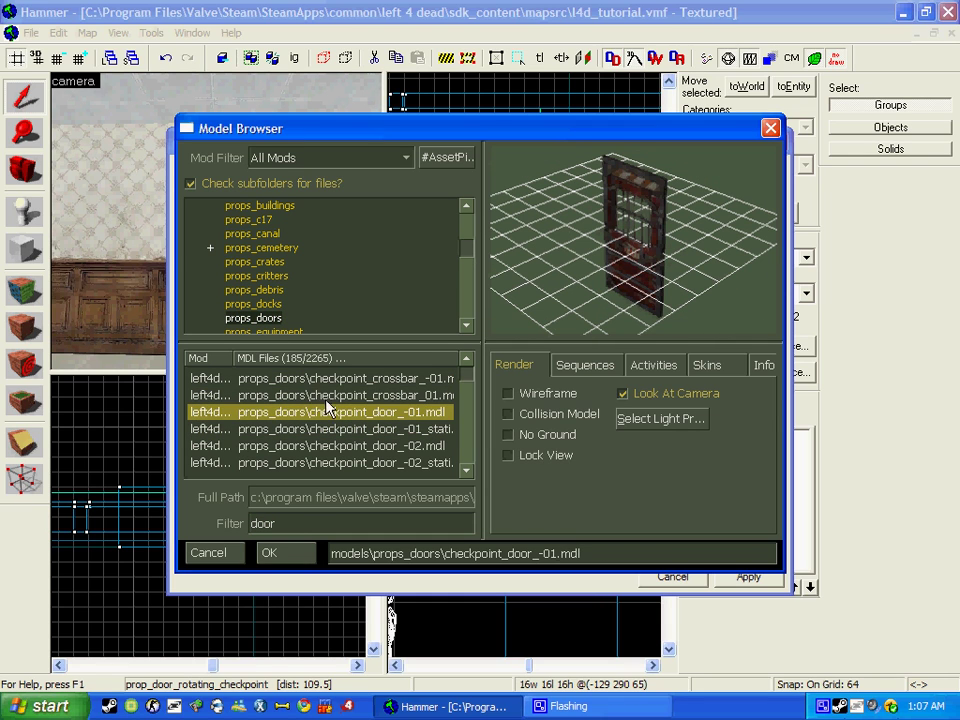
{"action": "key", "text": "Down"}
{"action": "key", "text": "Down"}
{"action": "key", "text": "Down"}
{"action": "key", "text": "Down"}
{"action": "key", "text": "Down"}
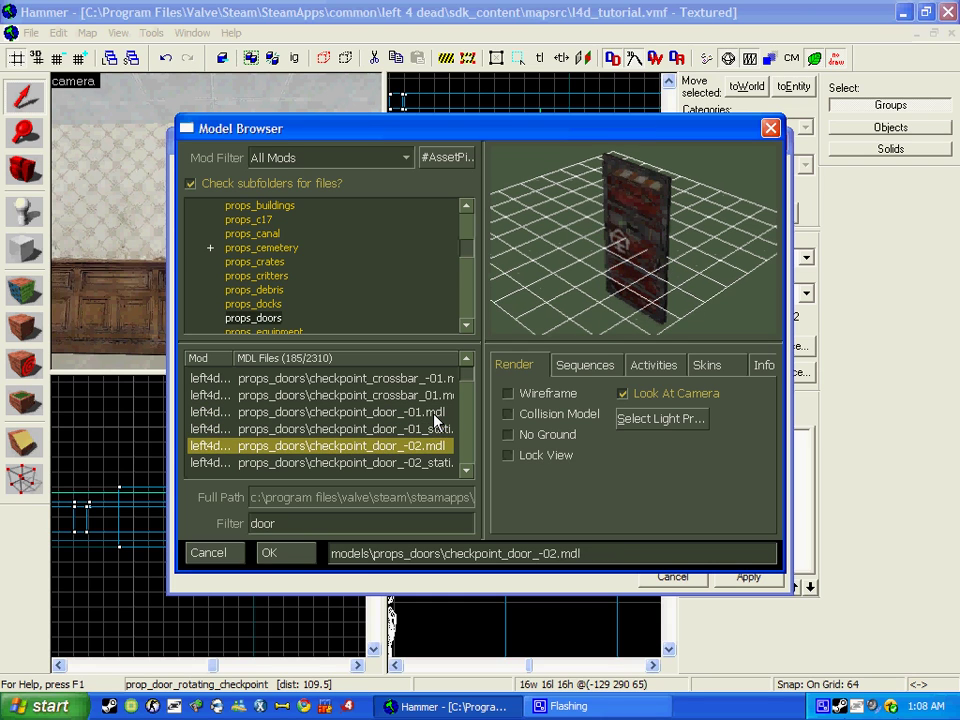
{"action": "key", "text": "Down"}
{"action": "key", "text": "Down"}
{"action": "key", "text": "Down"}
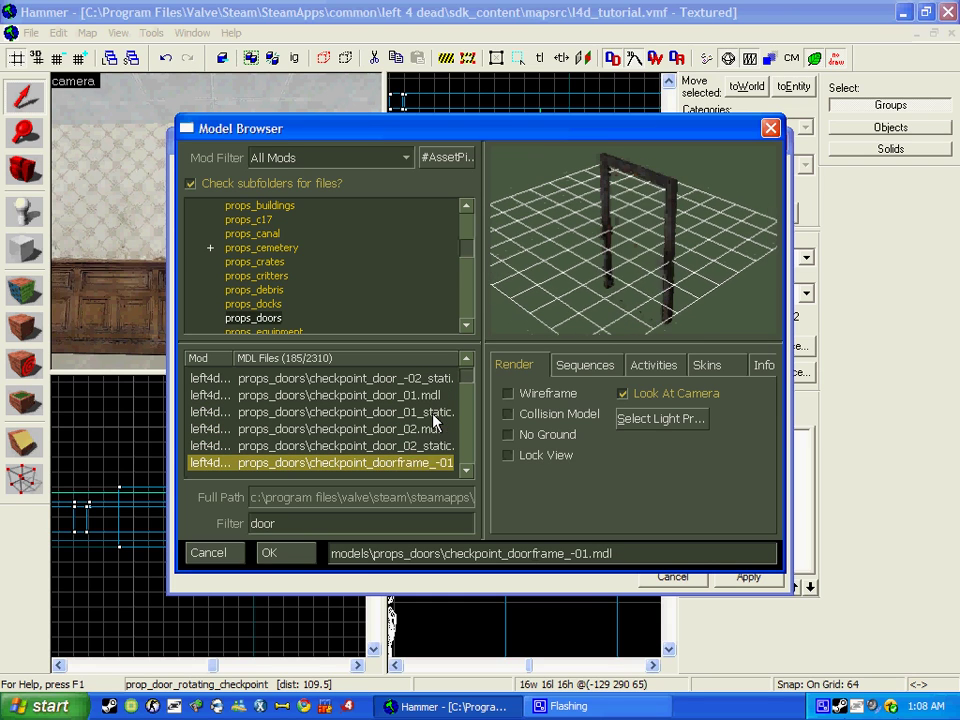
{"action": "key", "text": "Up"}
{"action": "key", "text": "Up"}
{"action": "key", "text": "Down"}
{"action": "key", "text": "Up"}
{"action": "key", "text": "Up"}
{"action": "key", "text": "Up"}
{"action": "key", "text": "Up"}
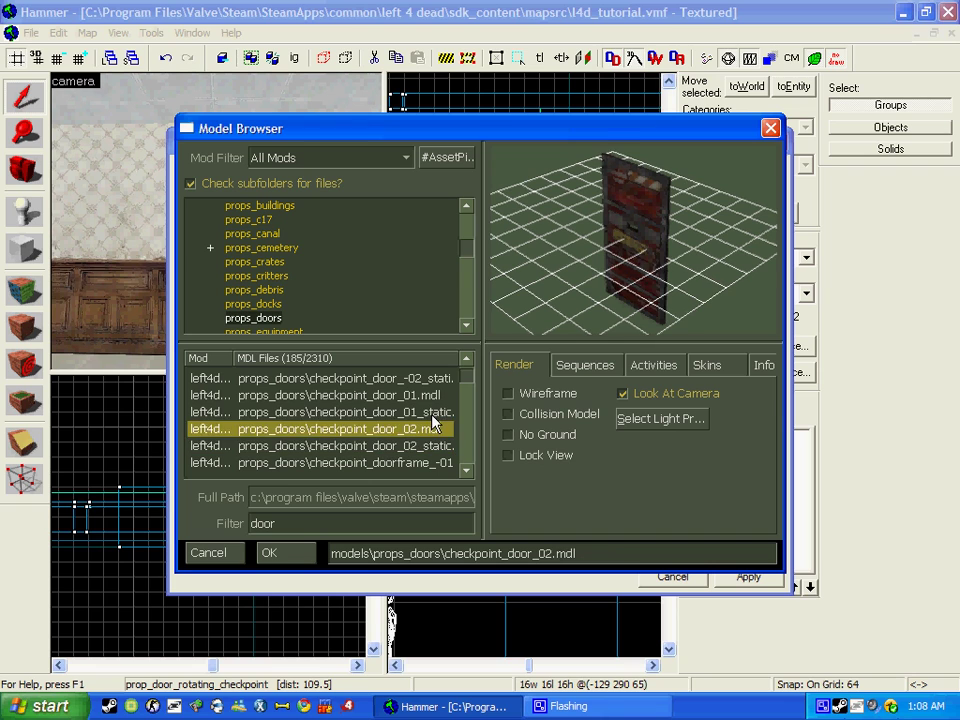
{"action": "key", "text": "Up"}
{"action": "key", "text": "Up"}
{"action": "key", "text": "Up"}
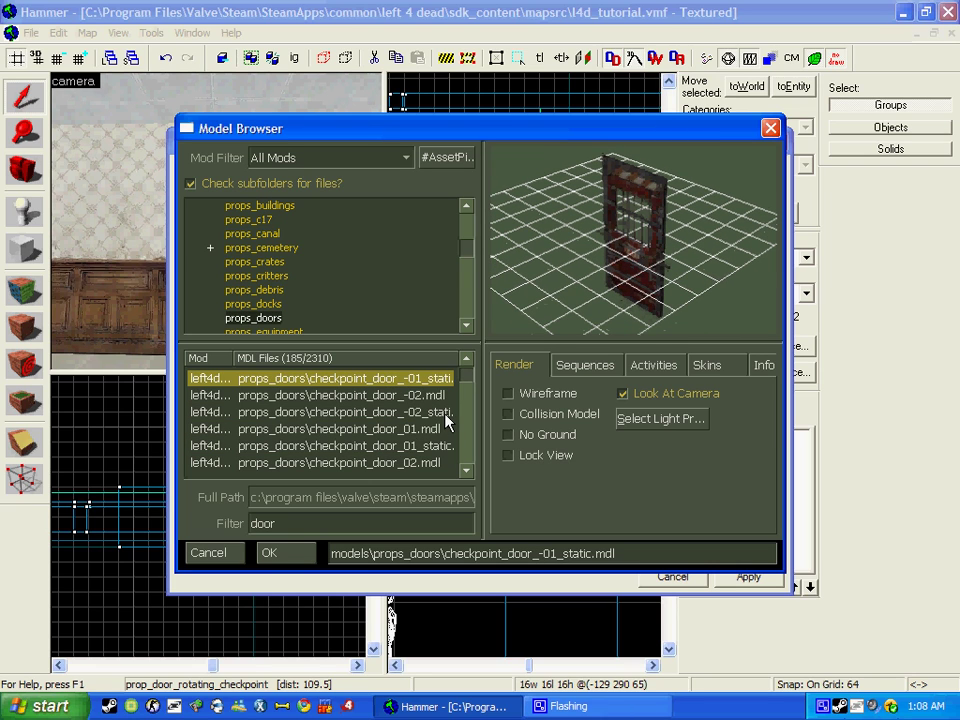
{"action": "key", "text": "Up"}
{"action": "key", "text": "Down"}
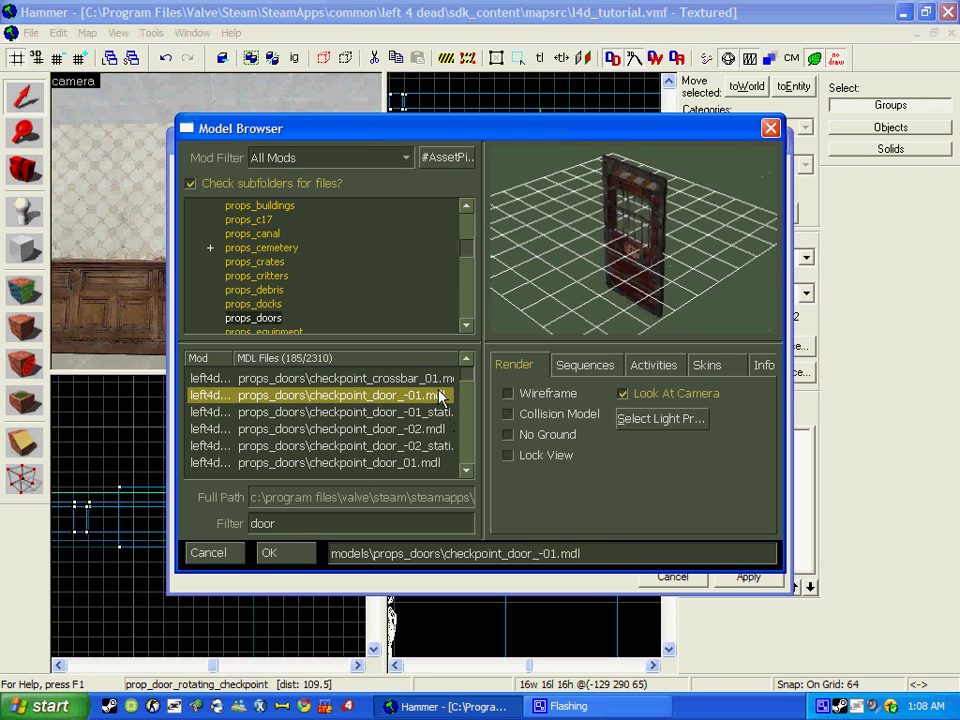
{"action": "key", "text": "Down"}
{"action": "key", "text": "Down"}
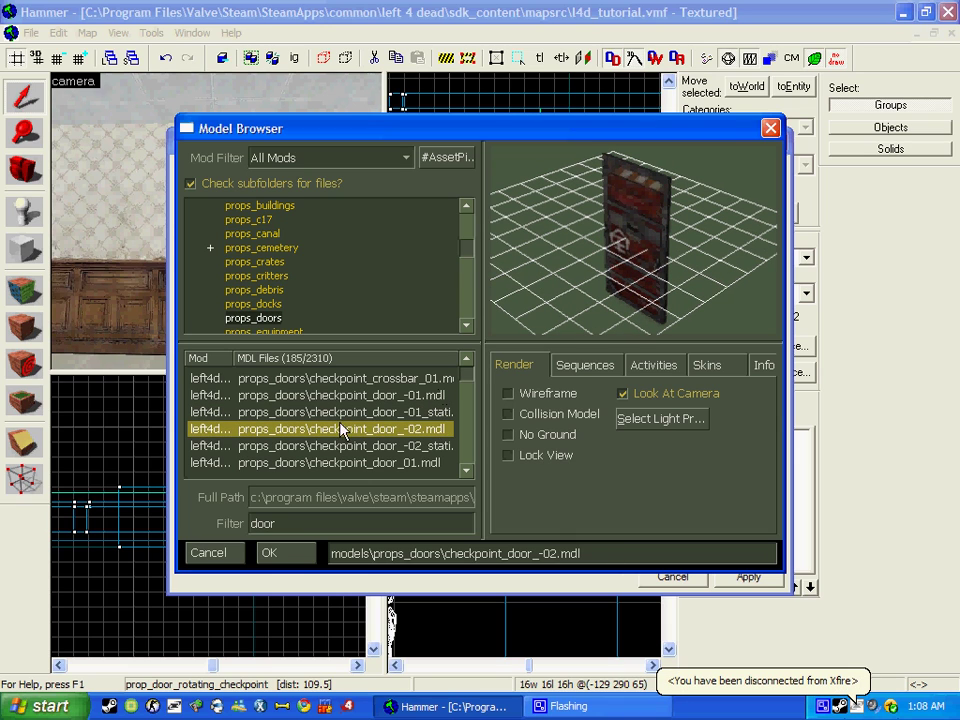
Assign checkpoint_door_-02_static.mdl as the door's world model, apply it and close the object properties
{"action": "key", "text": "Down"}
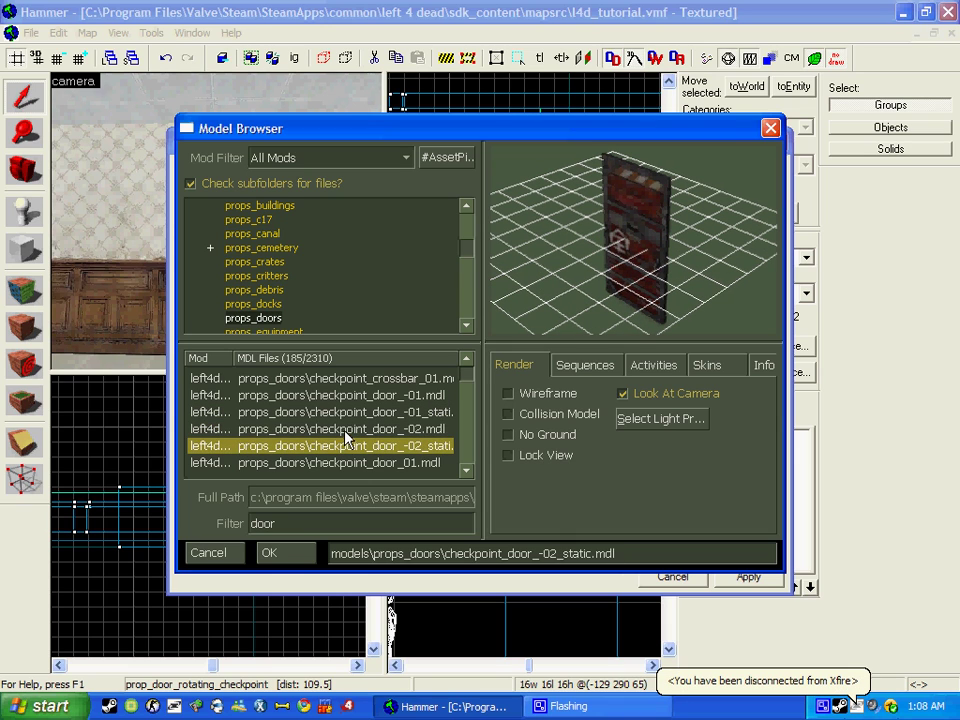
{"action": "key", "text": "Up"}
{"action": "key", "text": "Down"}
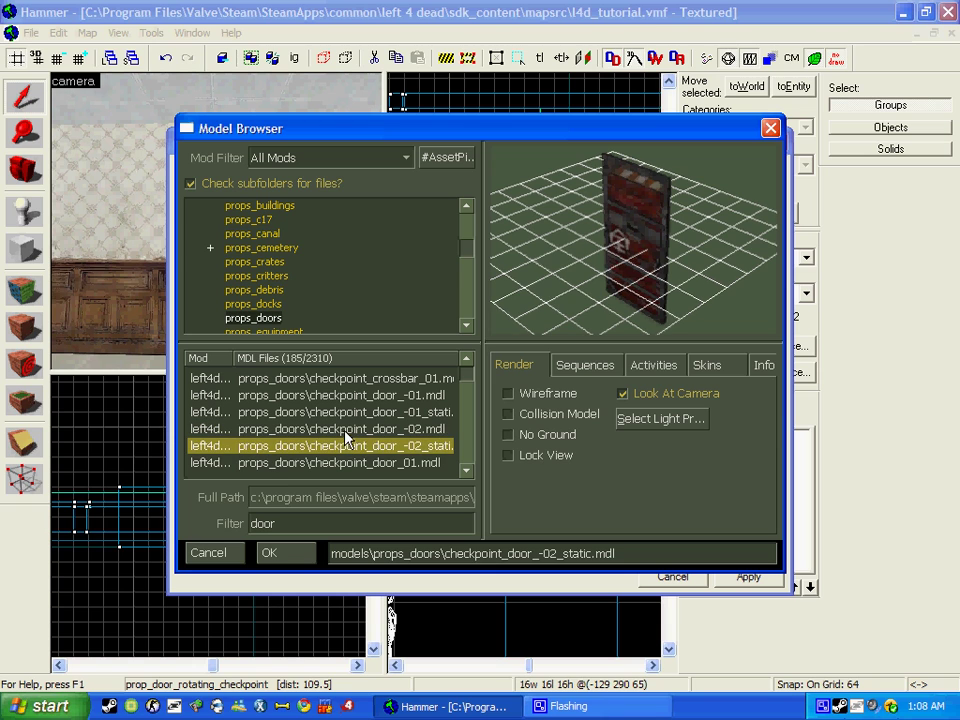
{"action": "left_click", "coordinate": [292, 558]}
{"action": "left_click", "coordinate": [745, 577]}
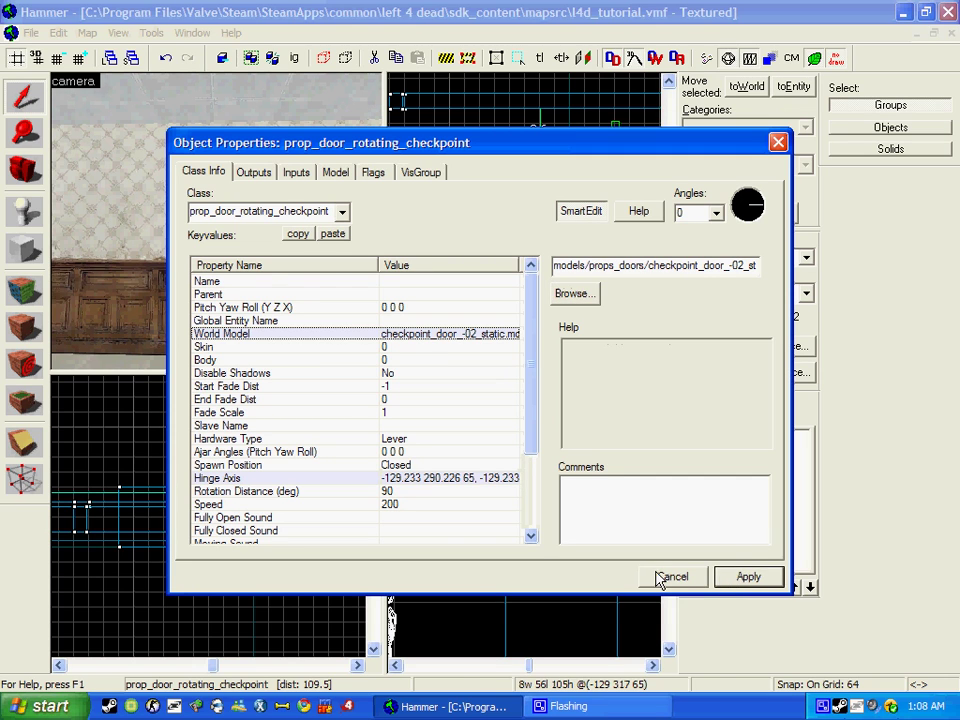
{"action": "left_click", "coordinate": [672, 576]}
Raise the checkpoint door in the side view so its base rests on the floor, and centre it on the wall's thickness
{"action": "scroll", "coordinate": [240, 510], "scroll_direction": "up", "scroll_amount": 5}
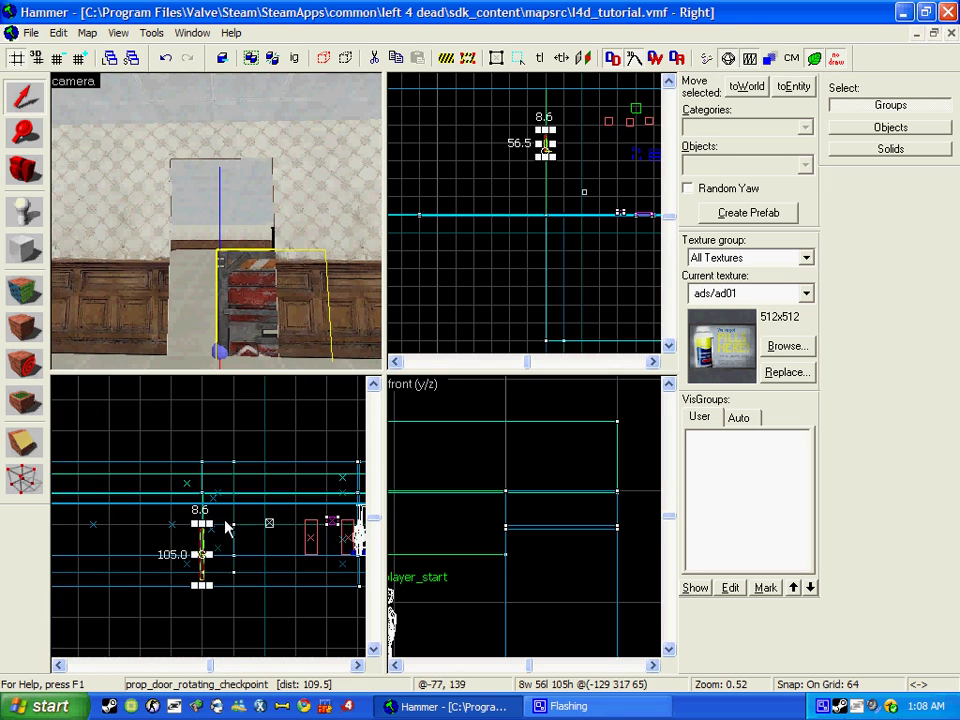
{"action": "left_click_drag", "start_coordinate": [206, 551], "coordinate": [204, 467]}
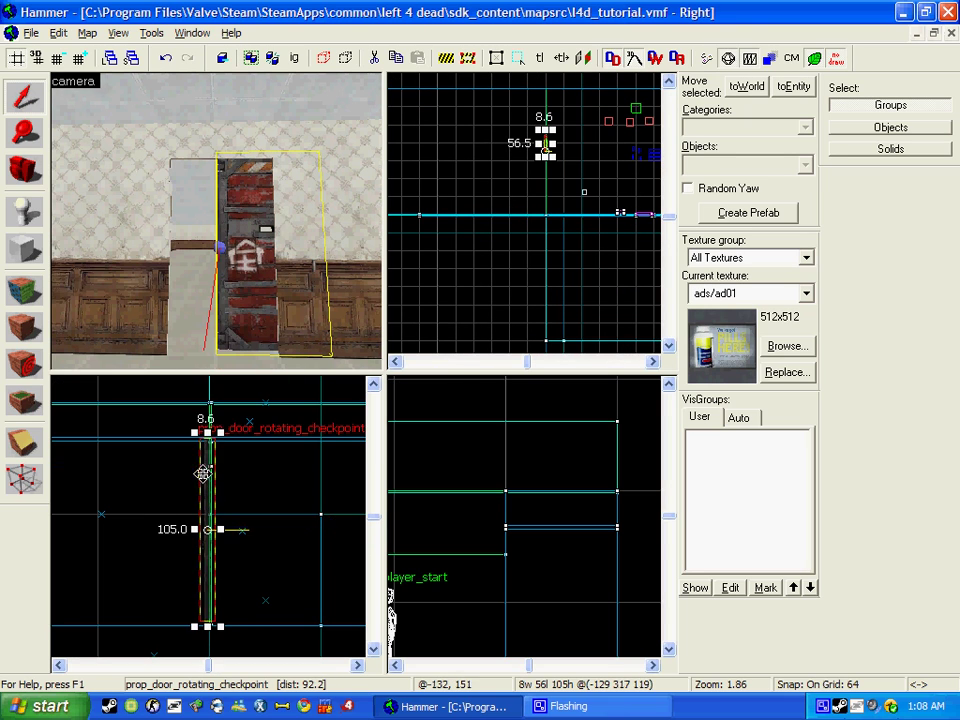
{"action": "scroll", "coordinate": [190, 645], "scroll_direction": "up", "scroll_amount": 6}
{"action": "key", "text": "Down"}
{"action": "key", "text": "Down"}
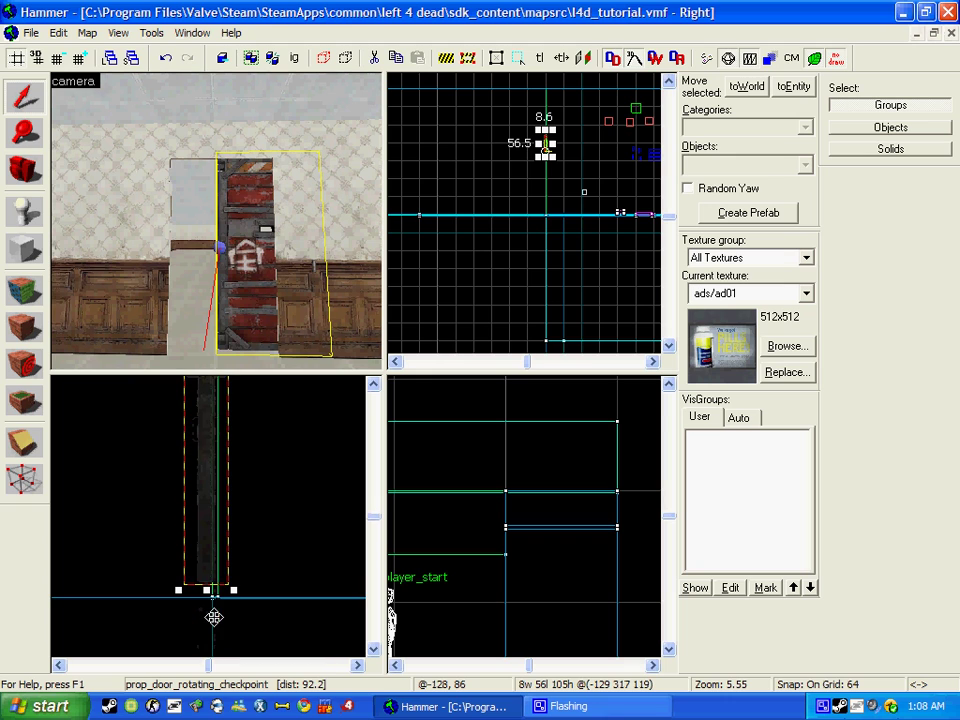
{"action": "scroll", "coordinate": [213, 566], "scroll_direction": "up", "scroll_amount": 6}
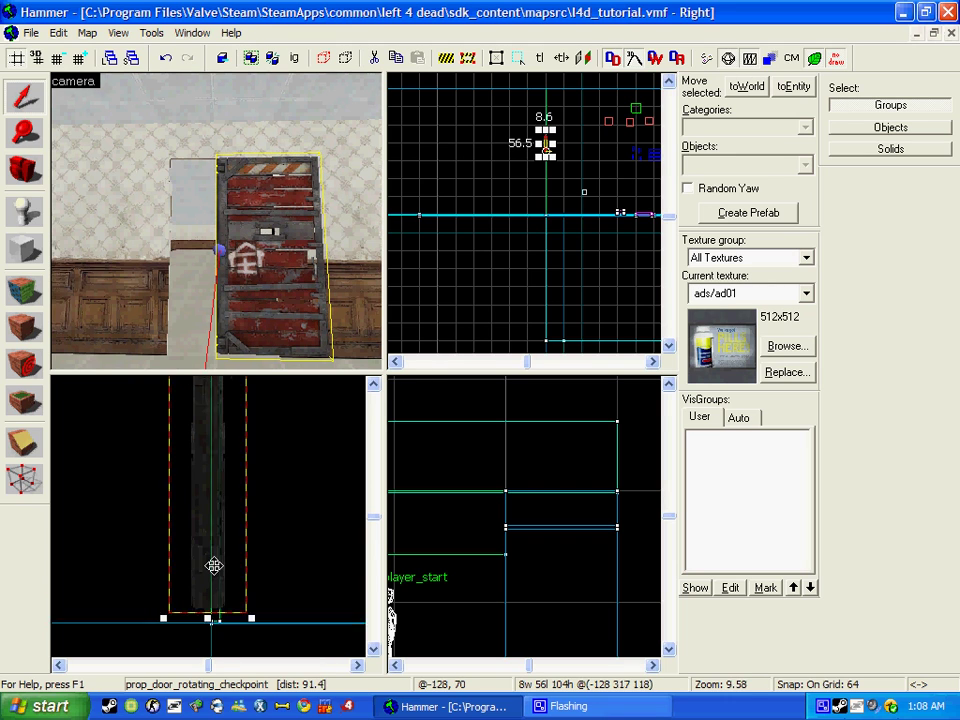
{"action": "left_click_drag", "start_coordinate": [216, 583], "coordinate": [224, 597]}
{"action": "scroll", "coordinate": [565, 187], "scroll_direction": "down", "scroll_amount": 1}
Move the checkpoint door along the wall in the top view so it fills the doorway opening
{"action": "scroll", "coordinate": [549, 165], "scroll_direction": "up", "scroll_amount": 14}
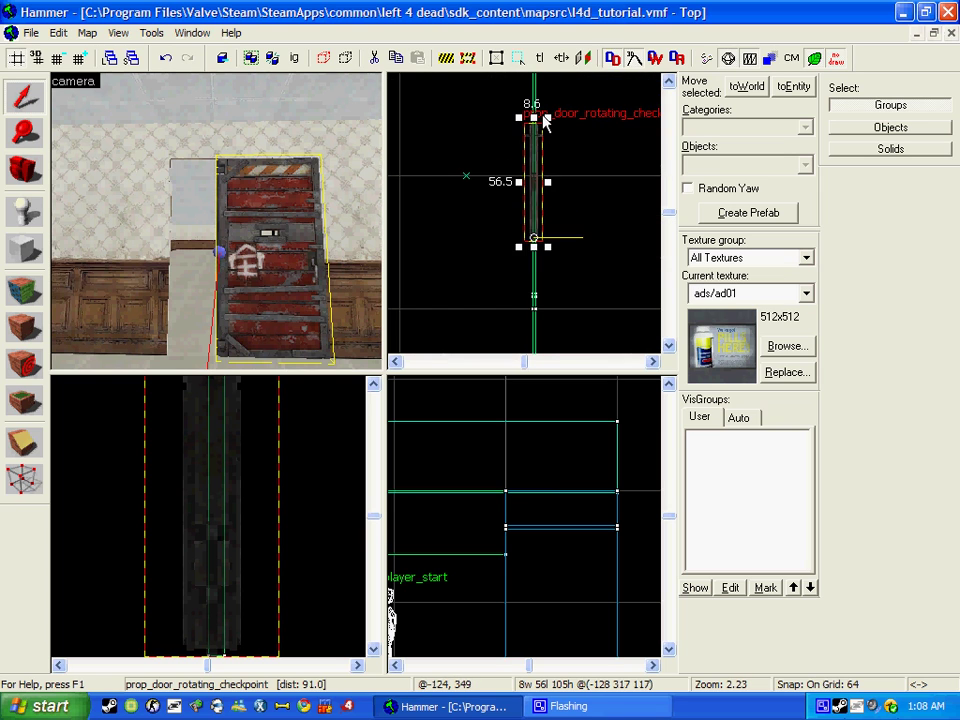
{"action": "left_click_drag", "start_coordinate": [518, 144], "coordinate": [518, 224]}
{"action": "key", "text": "w"}
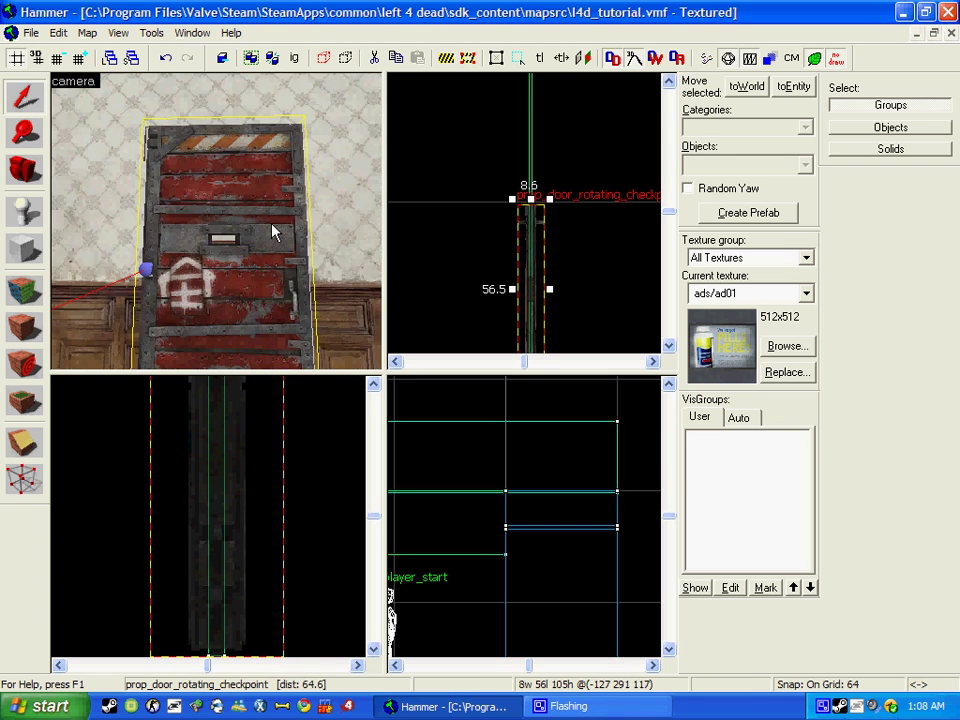
Examine how the checkpoint door fits the doorway in the front view and up close in the 3D view
{"action": "key", "text": "a"}
{"action": "key", "text": "d"}
{"action": "scroll", "coordinate": [435, 465], "scroll_direction": "down", "scroll_amount": 6}
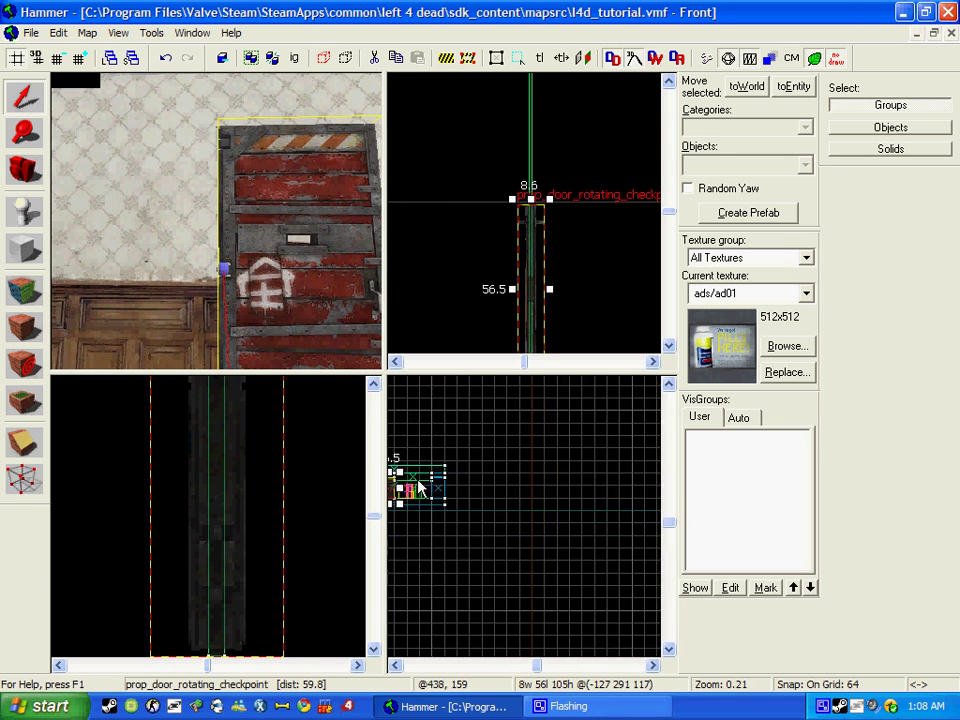
{"action": "scroll", "coordinate": [440, 487], "scroll_direction": "up", "scroll_amount": 2}
{"action": "scroll", "coordinate": [549, 500], "scroll_direction": "up", "scroll_amount": 12}
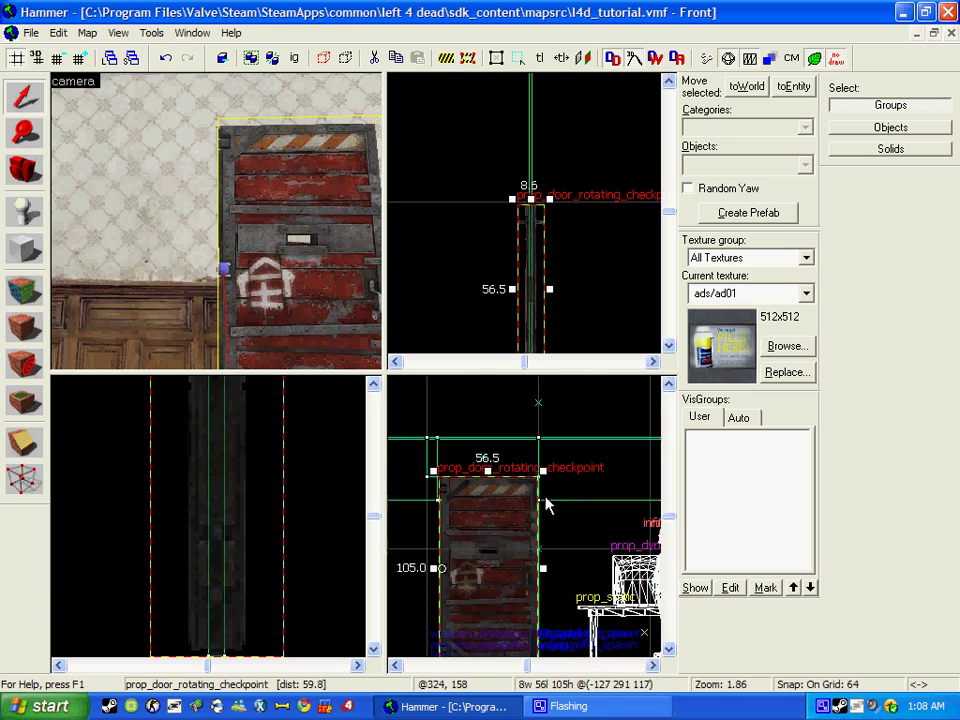
{"action": "scroll", "coordinate": [488, 503], "scroll_direction": "down", "scroll_amount": 1}
{"action": "scroll", "coordinate": [488, 503], "scroll_direction": "down", "scroll_amount": 3}
{"action": "scroll", "coordinate": [490, 503], "scroll_direction": "up", "scroll_amount": 3}
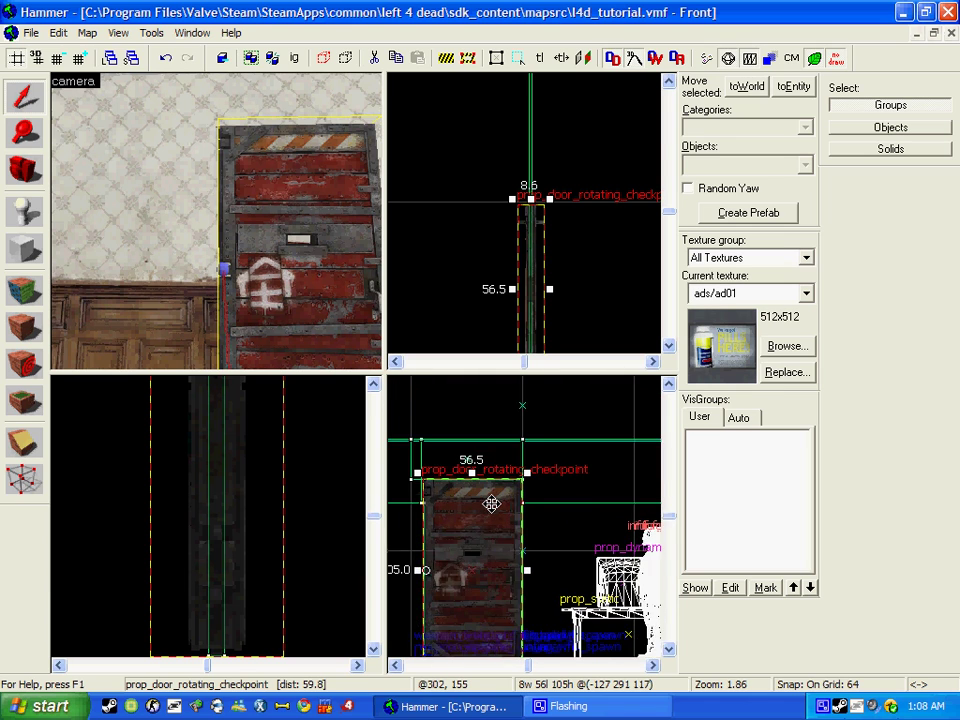
{"action": "left_click", "coordinate": [472, 500]}
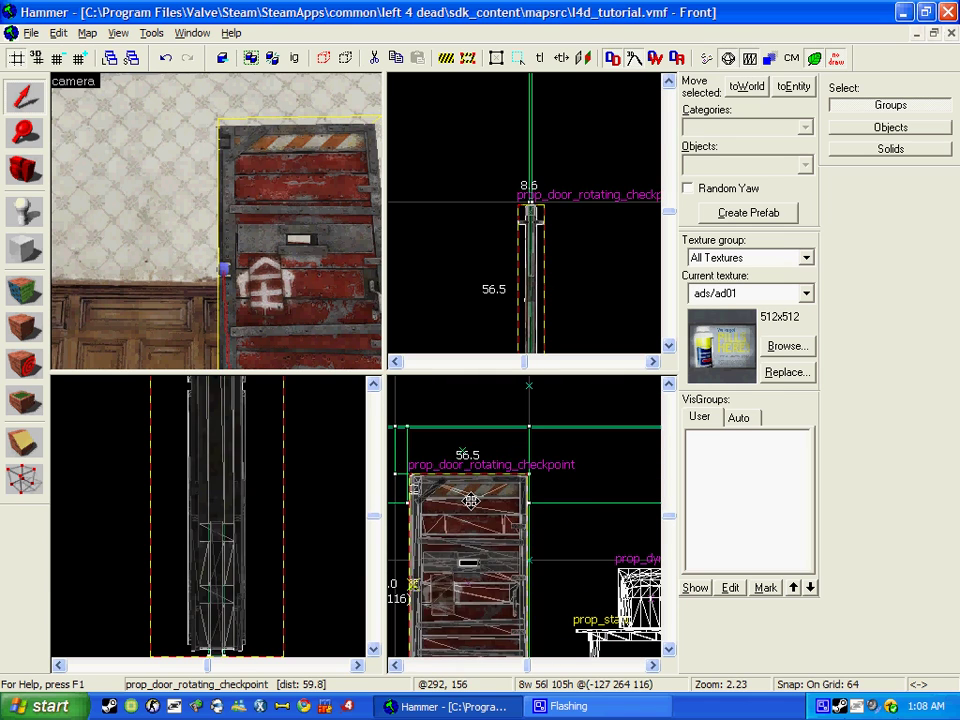
{"action": "left_click", "coordinate": [471, 500]}
{"action": "key", "text": "s"}
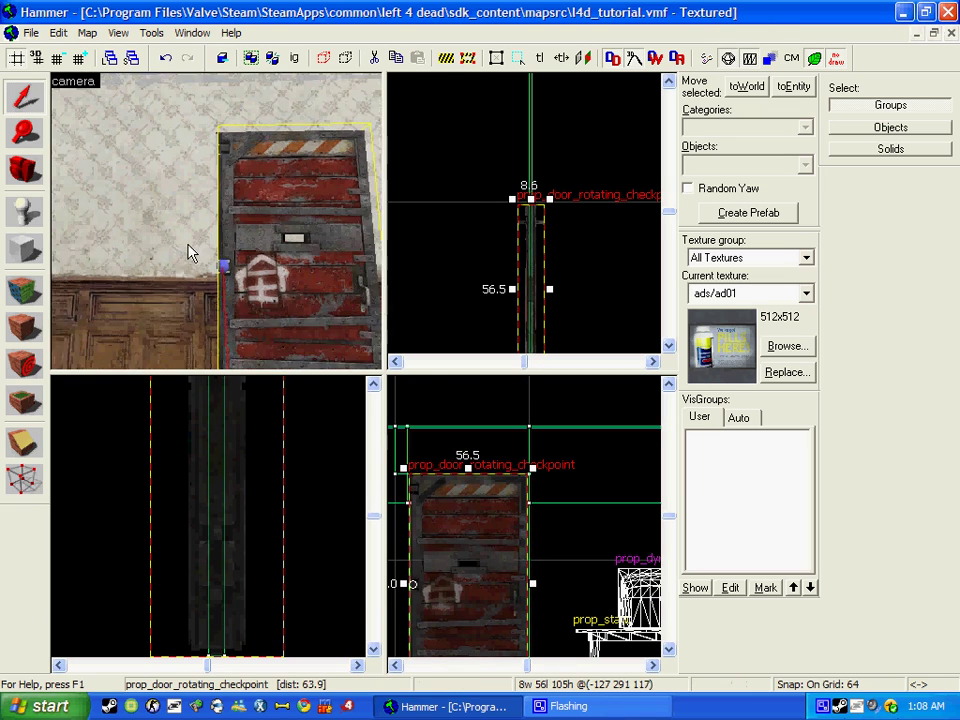
{"action": "left_click", "coordinate": [186, 252]}
{"action": "key", "text": "w"}
{"action": "key", "text": "d"}
{"action": "key", "text": "s"}
{"action": "scroll", "coordinate": [185, 253], "scroll_direction": "up", "scroll_amount": 8}
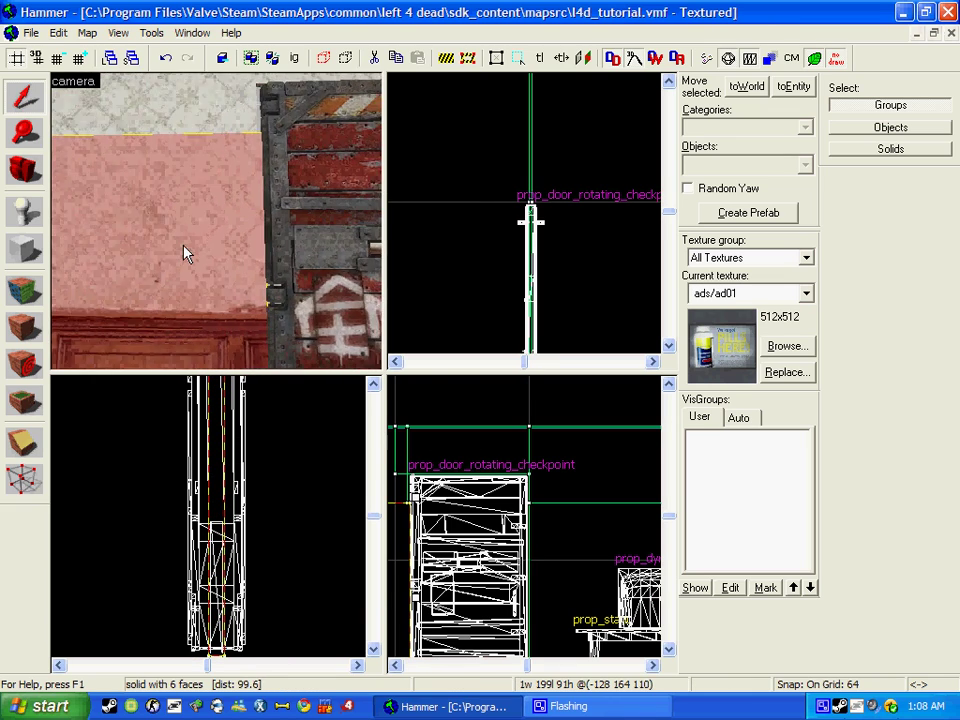
{"action": "scroll", "coordinate": [185, 253], "scroll_direction": "down", "scroll_amount": 8}
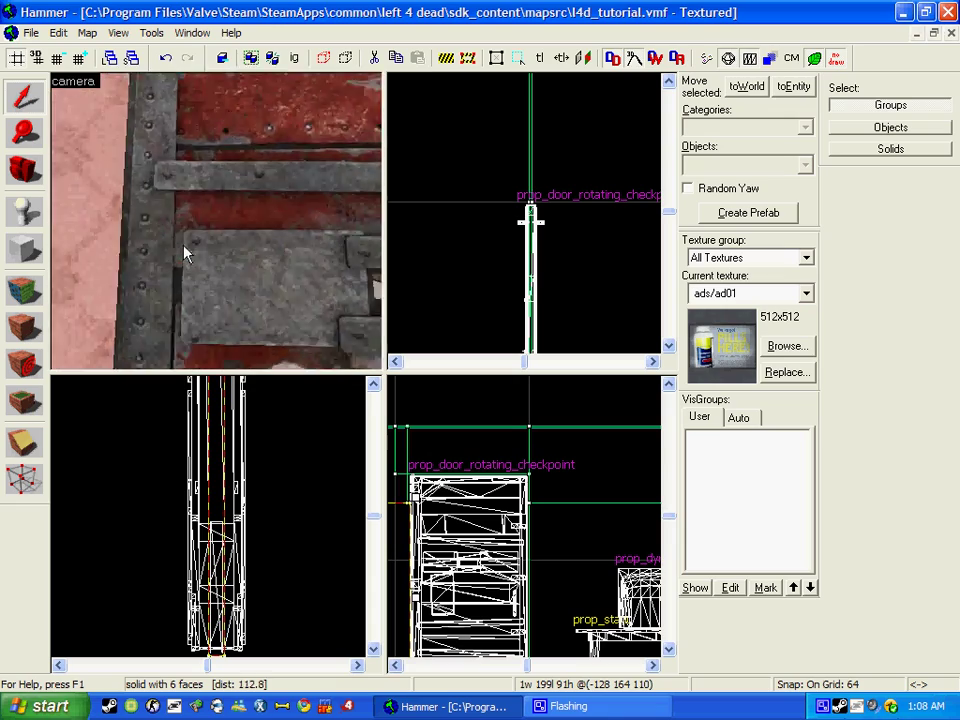
{"action": "key", "text": "s"}
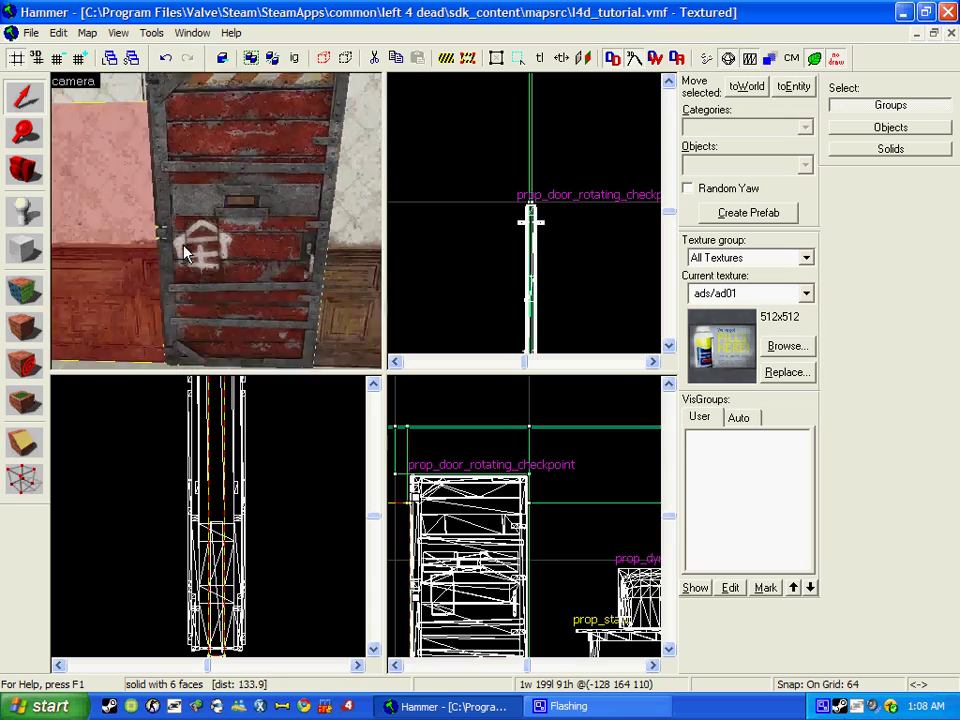
Place a new point entity on the floor in front of the black doorway across the room and switch back to selection
{"action": "key", "text": "w"}
{"action": "key", "text": "Up"}
{"action": "key", "text": "d"}
{"action": "key", "text": "s"}
{"action": "key", "text": "w"}
{"action": "key", "text": "w"}
{"action": "key", "text": "Right"}
{"action": "key", "text": "w"}
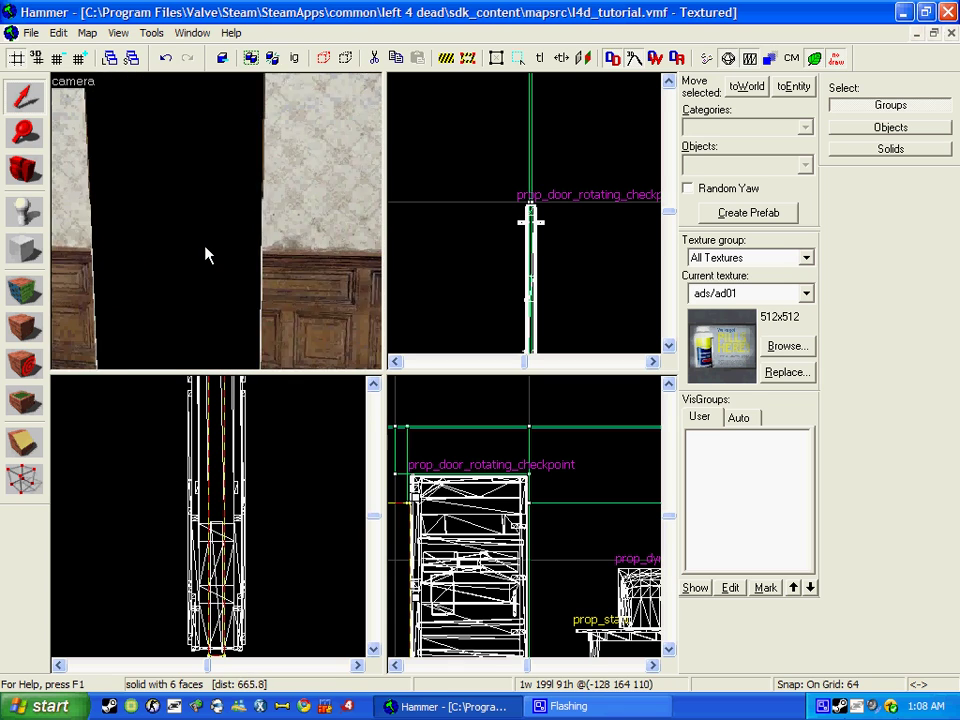
{"action": "key", "text": "s"}
{"action": "left_click", "coordinate": [22, 208]}
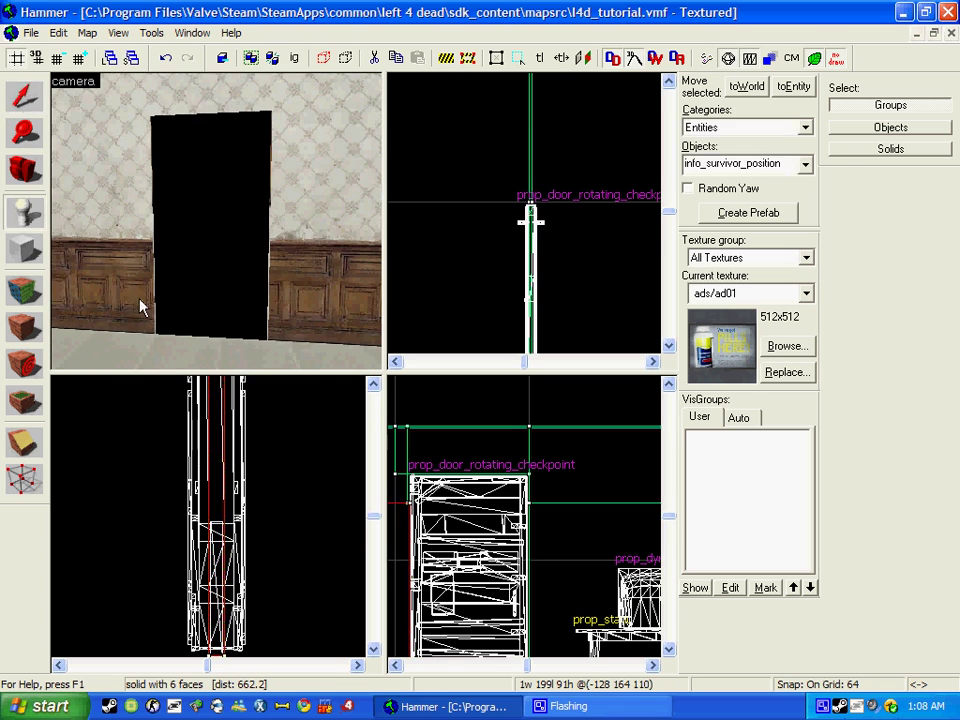
{"action": "left_click", "coordinate": [210, 350]}
{"action": "left_click", "coordinate": [22, 95]}
Change the new entity's class to prop_static in its object properties and apply it
{"action": "key", "text": "alt+Return"}
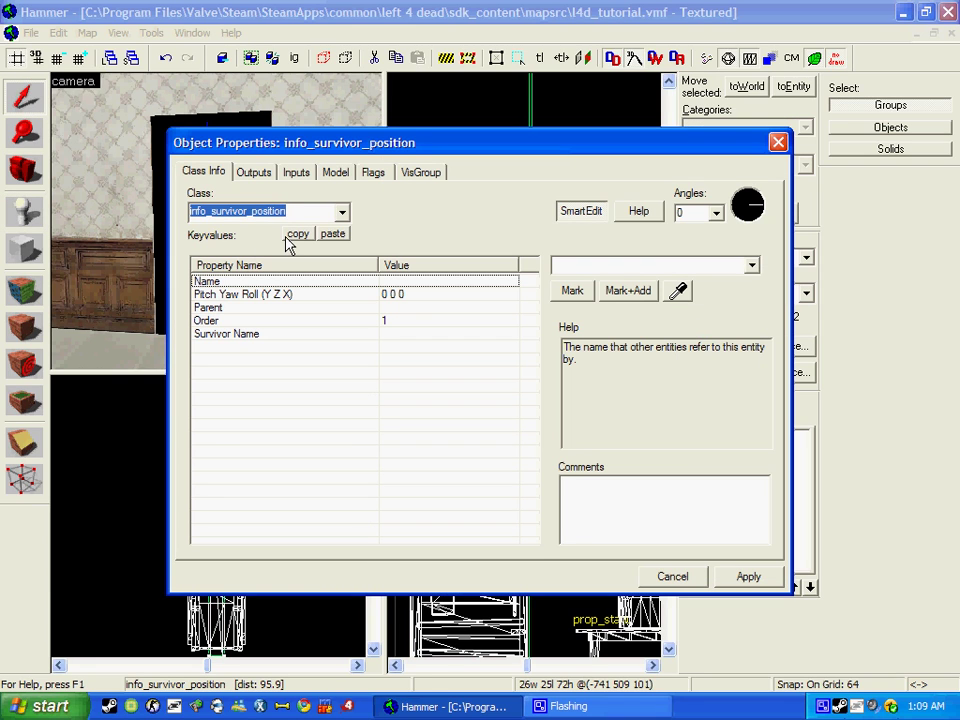
{"action": "type", "text": "prop"}
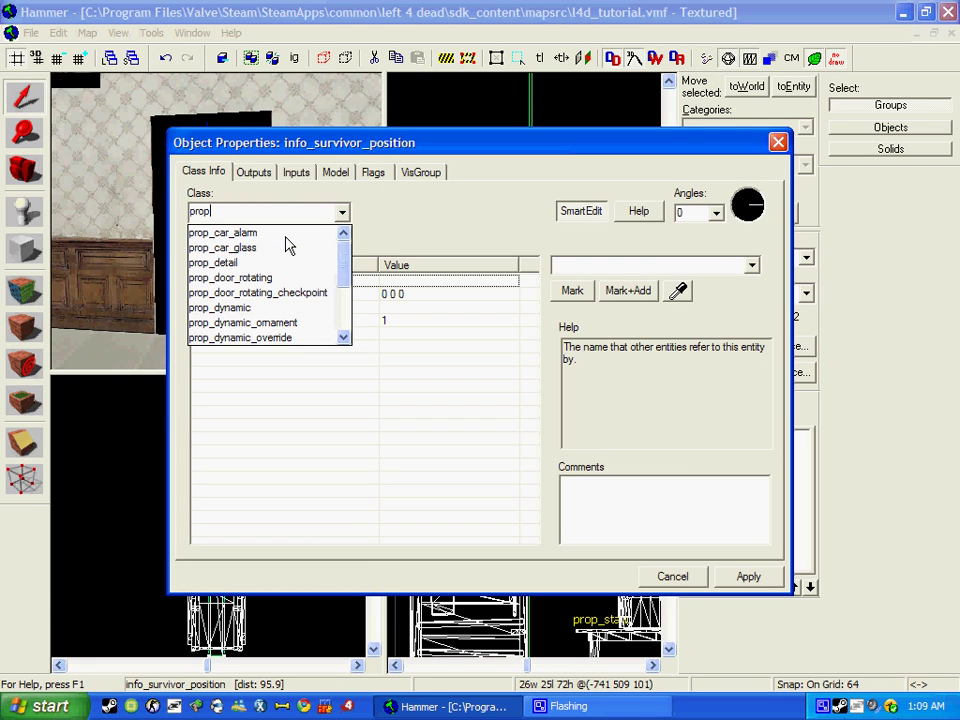
{"action": "type", "text": "_stat"}
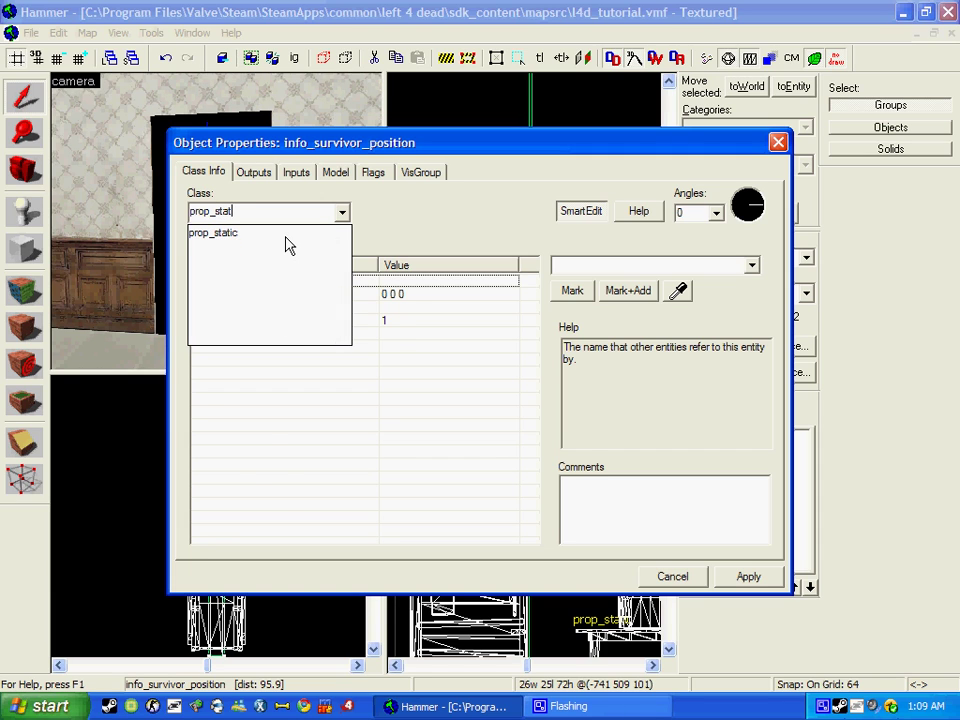
{"action": "type", "text": "ic"}
{"action": "key", "text": "Down"}
{"action": "key", "text": "Return"}
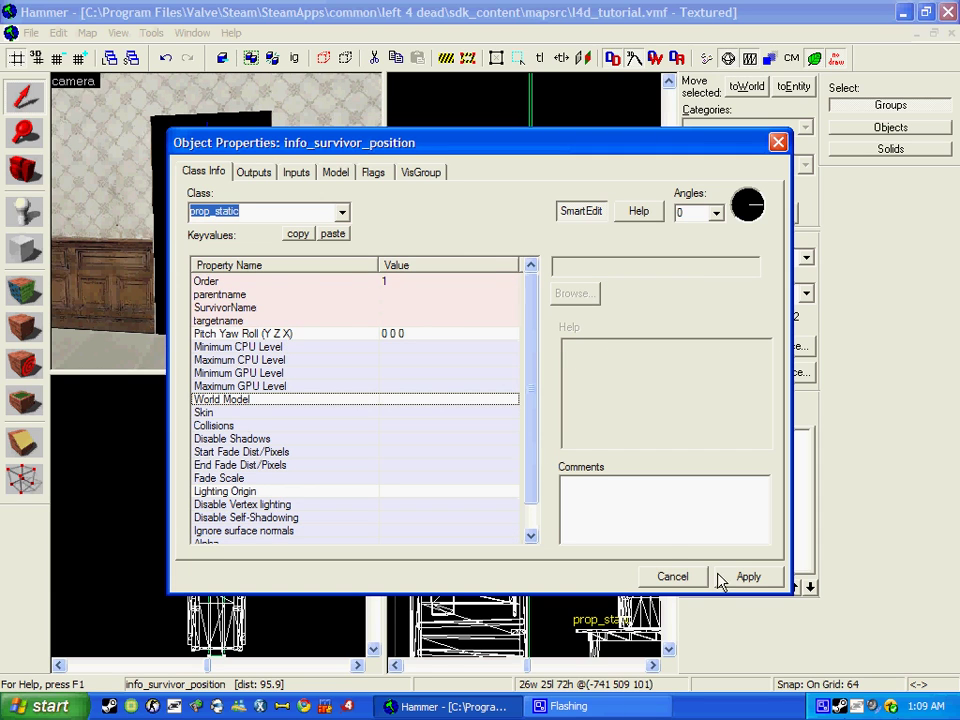
{"action": "left_click", "coordinate": [720, 578]}
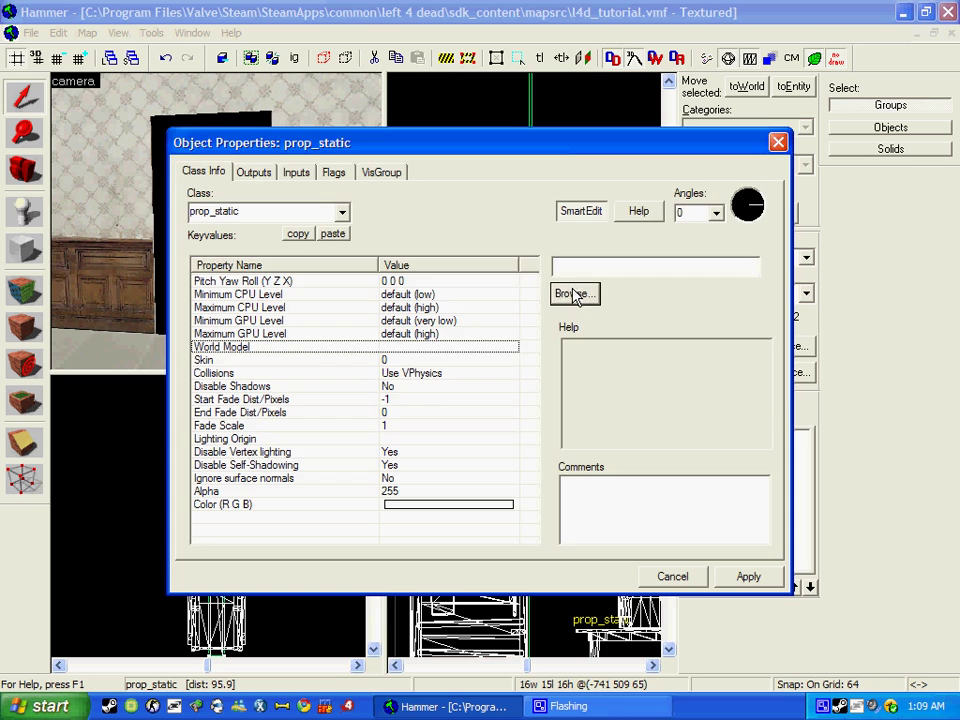
Browse for the static prop's world model and compare the previews of the checkpoint door models
{"action": "left_click", "coordinate": [576, 294]}
{"action": "left_click", "coordinate": [361, 412]}
{"action": "left_click", "coordinate": [385, 428]}
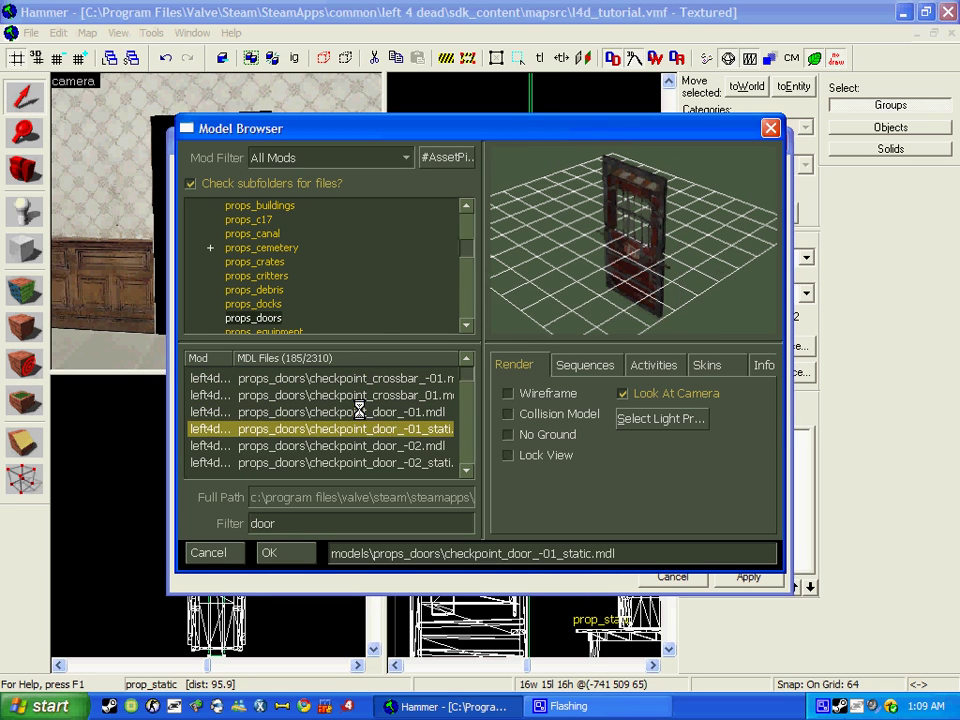
{"action": "left_click", "coordinate": [395, 461]}
{"action": "key", "text": "Down"}
{"action": "key", "text": "Down"}
{"action": "key", "text": "Down"}
{"action": "key", "text": "Down"}
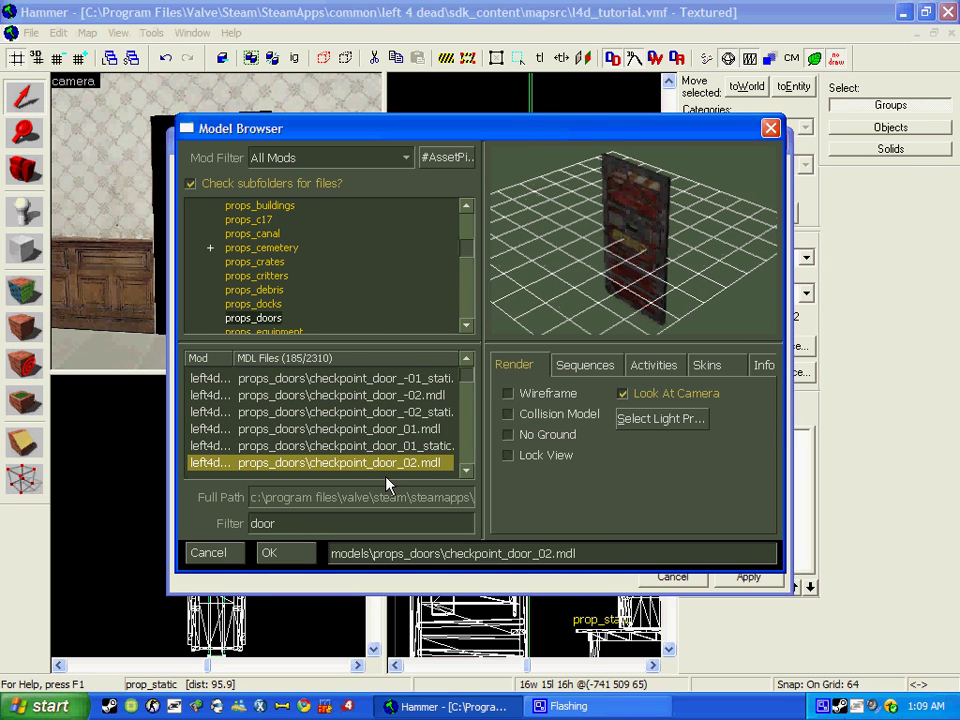
{"action": "key", "text": "Up"}
{"action": "key", "text": "Up"}
{"action": "key", "text": "Up"}
{"action": "key", "text": "Up"}
{"action": "key", "text": "Up"}
{"action": "key", "text": "Up"}
{"action": "key", "text": "Up"}
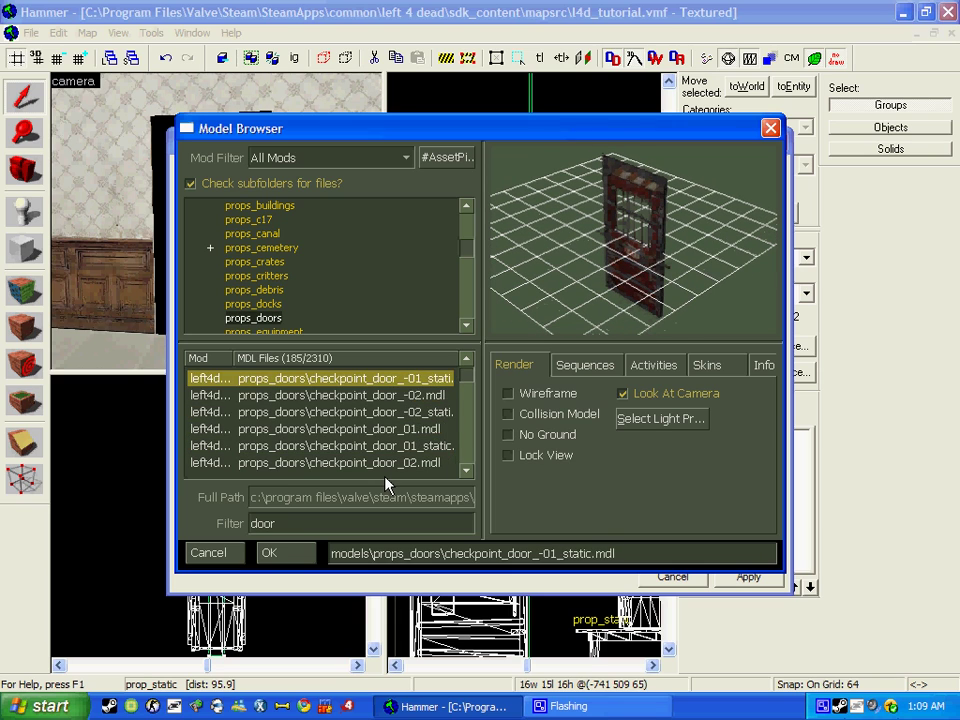
Assign checkpoint_door_-01_static.mdl as the static prop's world model and close the object properties
{"action": "key", "text": "Down"}
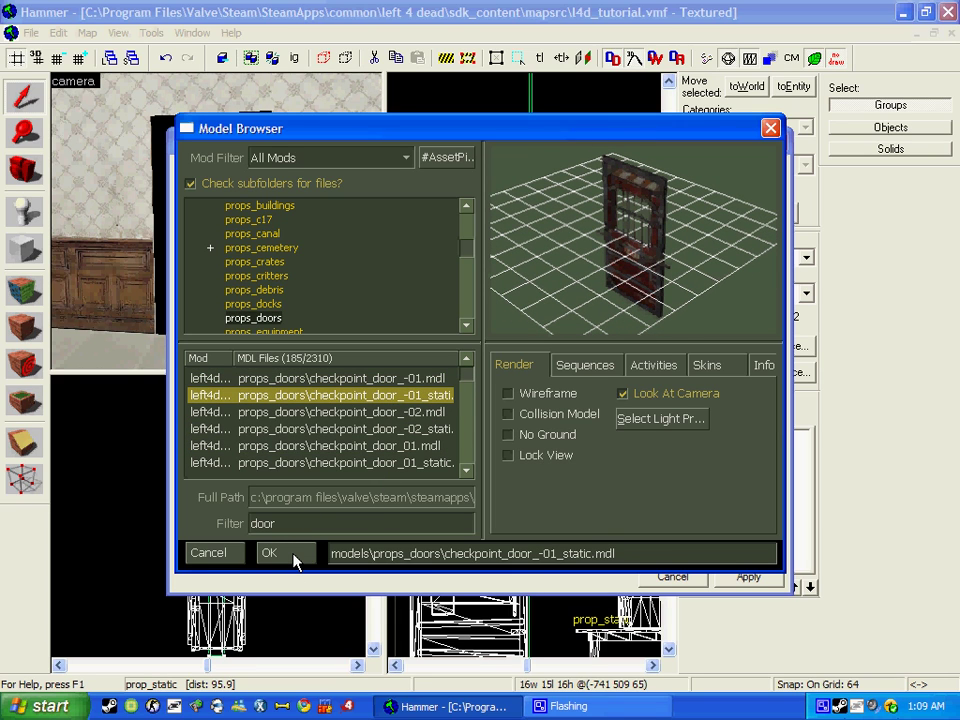
{"action": "left_click", "coordinate": [292, 556]}
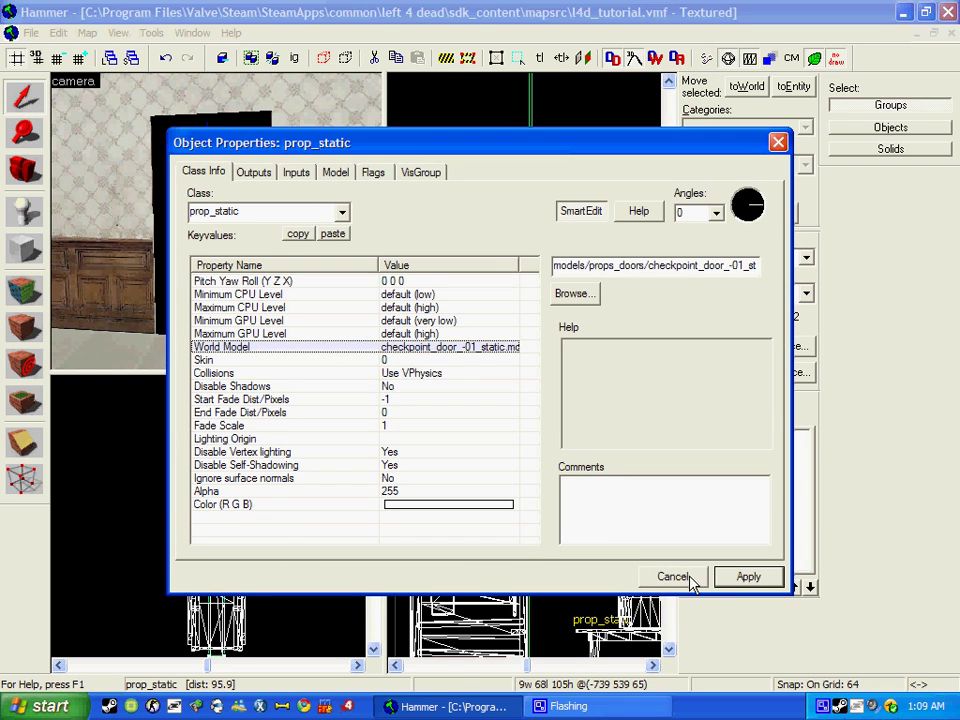
{"action": "left_click", "coordinate": [680, 577]}
Raise the static door prop in the side view so its base rests on the floor
{"action": "scroll", "coordinate": [183, 560], "scroll_direction": "down", "scroll_amount": 5}
{"action": "scroll", "coordinate": [183, 560], "scroll_direction": "down", "scroll_amount": 10}
{"action": "scroll", "coordinate": [103, 553], "scroll_direction": "up", "scroll_amount": 12}
{"action": "scroll", "coordinate": [265, 595], "scroll_direction": "up", "scroll_amount": 9}
{"action": "scroll", "coordinate": [278, 619], "scroll_direction": "up", "scroll_amount": 1}
{"action": "left_click_drag", "start_coordinate": [242, 579], "coordinate": [242, 548]}
Rotate the static door prop 90 degrees in the top view so it runs parallel to the doorway's wall
{"action": "scroll", "coordinate": [506, 576], "scroll_direction": "down", "scroll_amount": 9}
{"action": "scroll", "coordinate": [516, 573], "scroll_direction": "down", "scroll_amount": 2}
{"action": "scroll", "coordinate": [563, 300], "scroll_direction": "down", "scroll_amount": 12}
{"action": "scroll", "coordinate": [510, 285], "scroll_direction": "up", "scroll_amount": 9}
{"action": "scroll", "coordinate": [545, 282], "scroll_direction": "up", "scroll_amount": 6}
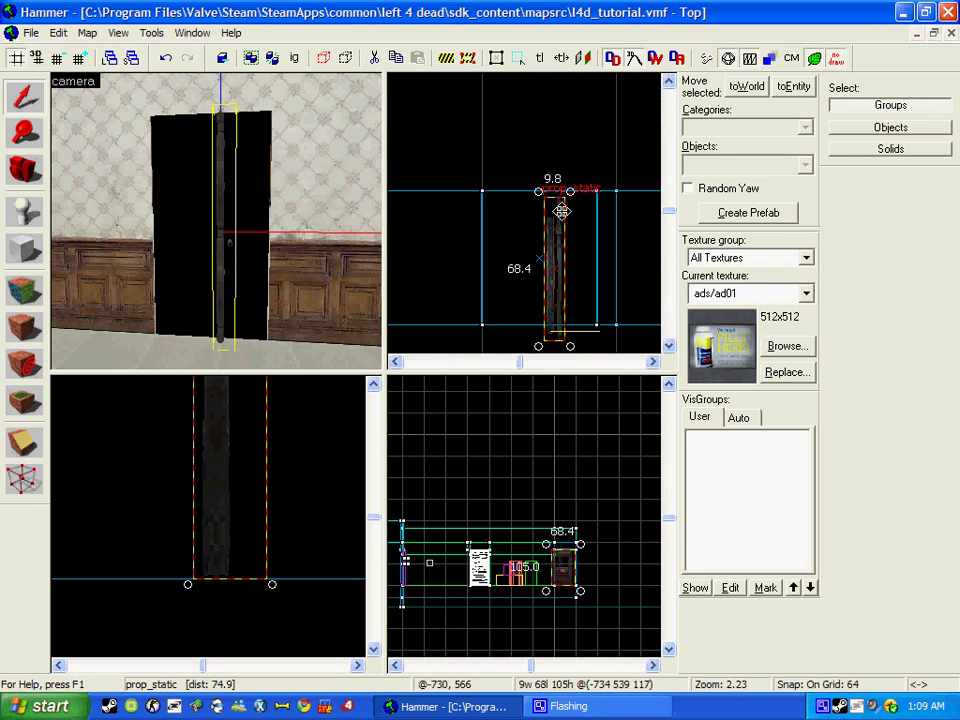
{"action": "left_click_drag", "start_coordinate": [568, 191], "coordinate": [572, 321]}
{"action": "scroll", "coordinate": [516, 322], "scroll_direction": "up", "scroll_amount": 7}
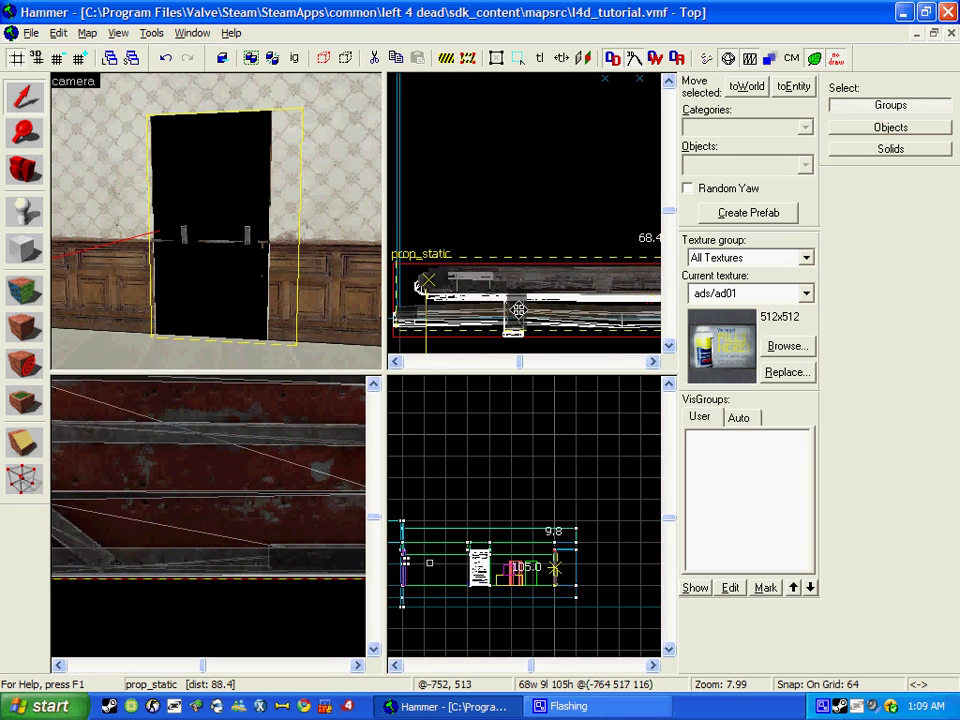
{"action": "scroll", "coordinate": [518, 310], "scroll_direction": "down", "scroll_amount": 3}
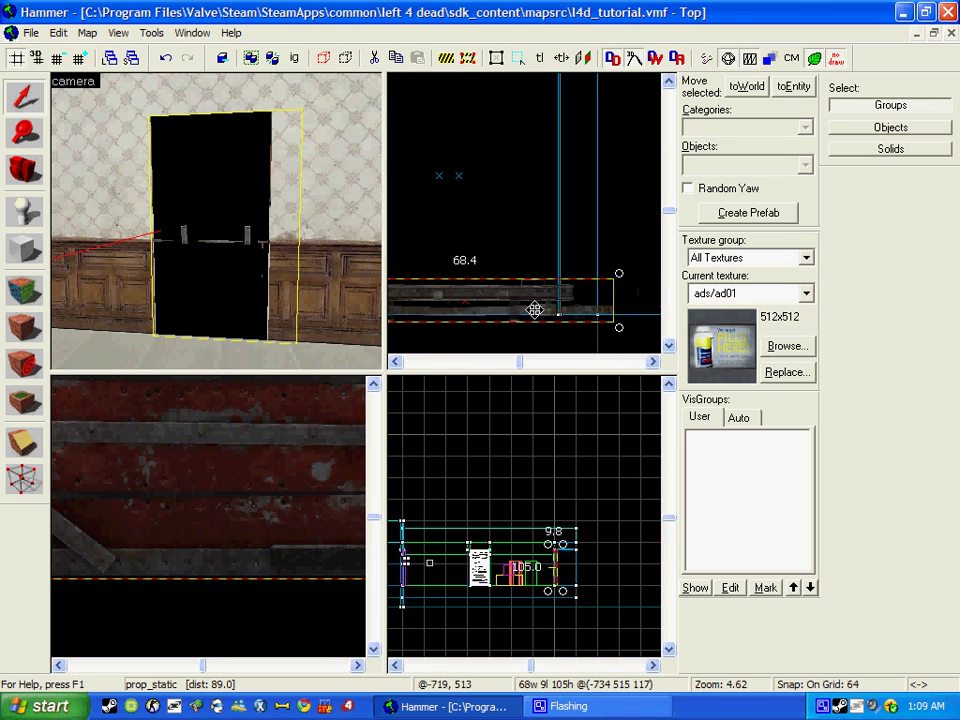
Reselect the static door prop and shift it in the top view into the black doorway opening
{"action": "left_click", "coordinate": [328, 251]}
{"action": "left_click", "coordinate": [238, 242]}
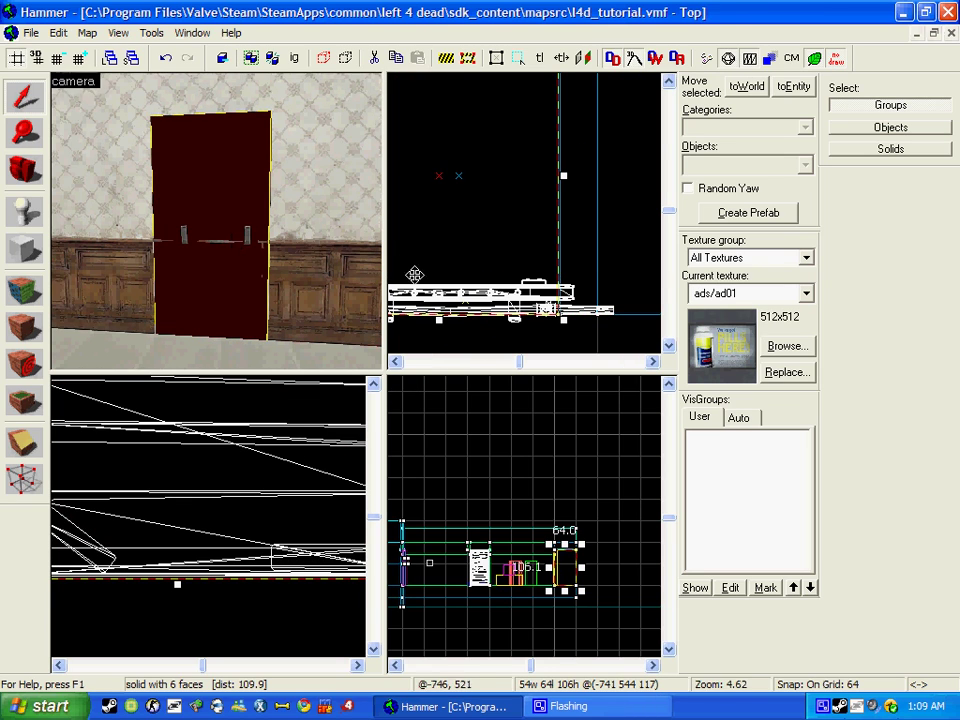
{"action": "left_click", "coordinate": [250, 249]}
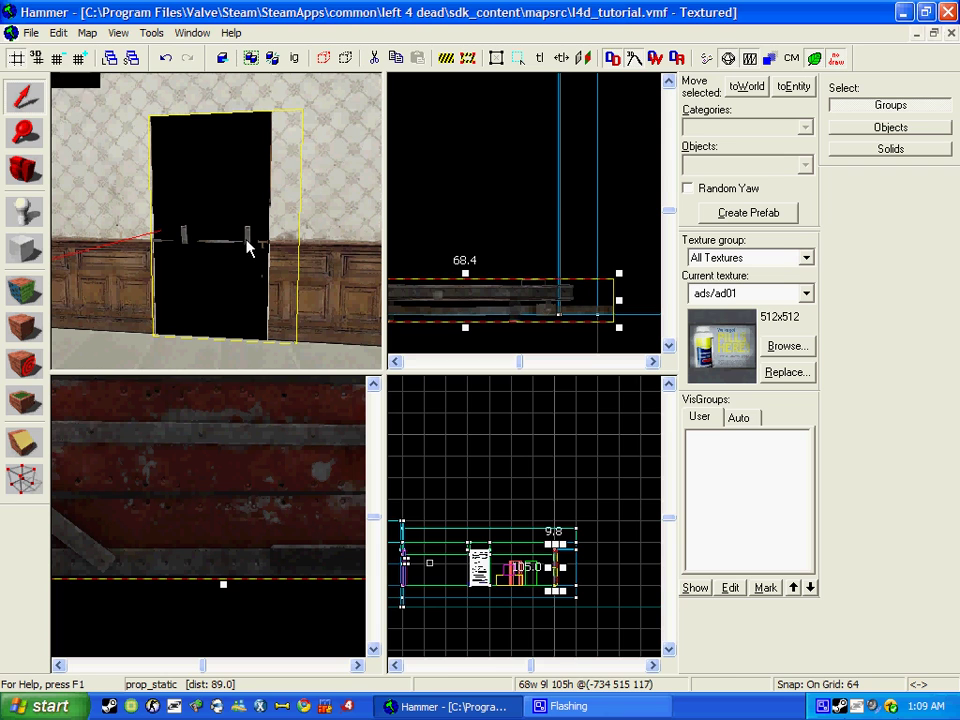
{"action": "left_click_drag", "start_coordinate": [458, 293], "coordinate": [441, 315]}
Inspect the static exit door's fit in its doorway in the 3D view, both up close and from across the room
{"action": "key", "text": "z"}
{"action": "key", "text": "w"}
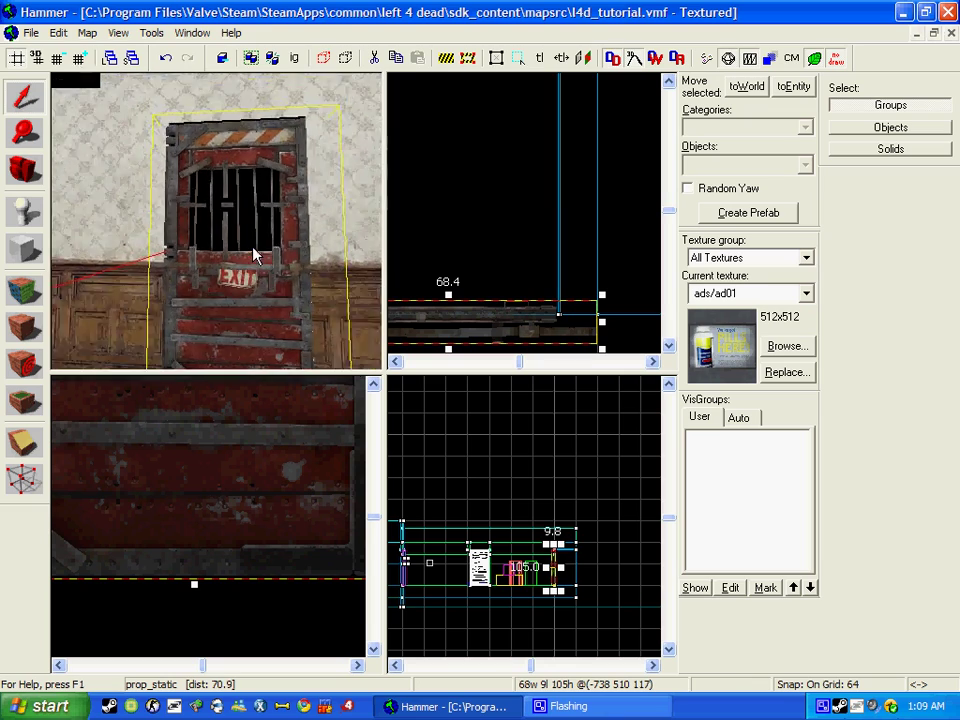
{"action": "key", "text": "a"}
{"action": "key", "text": "s"}
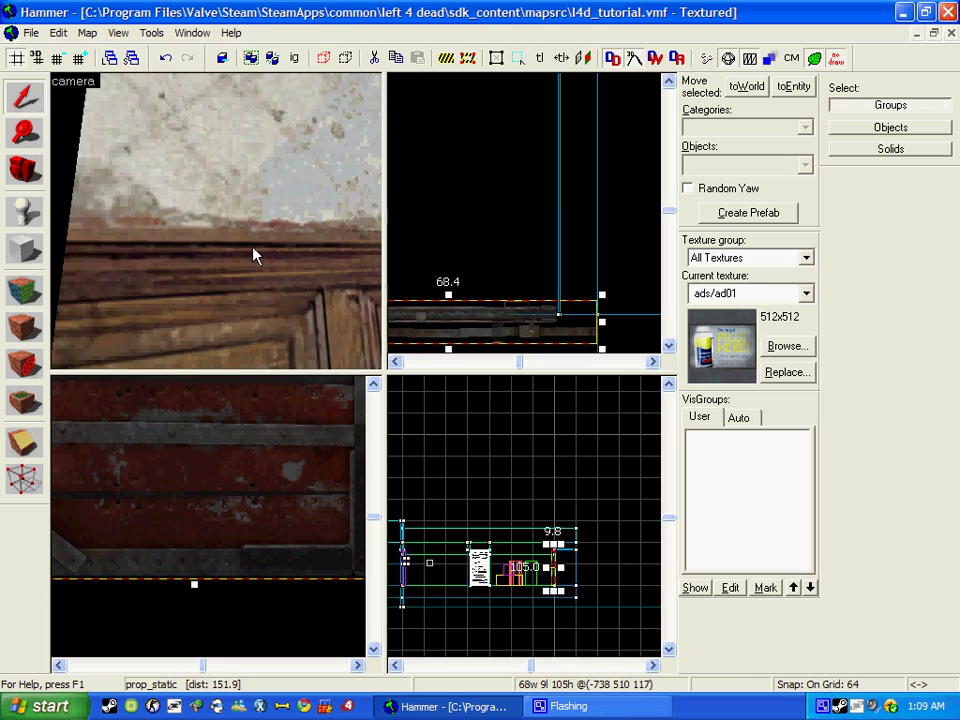
{"action": "scroll", "coordinate": [250, 256], "scroll_direction": "up", "scroll_amount": 5}
{"action": "left_click", "coordinate": [266, 266]}
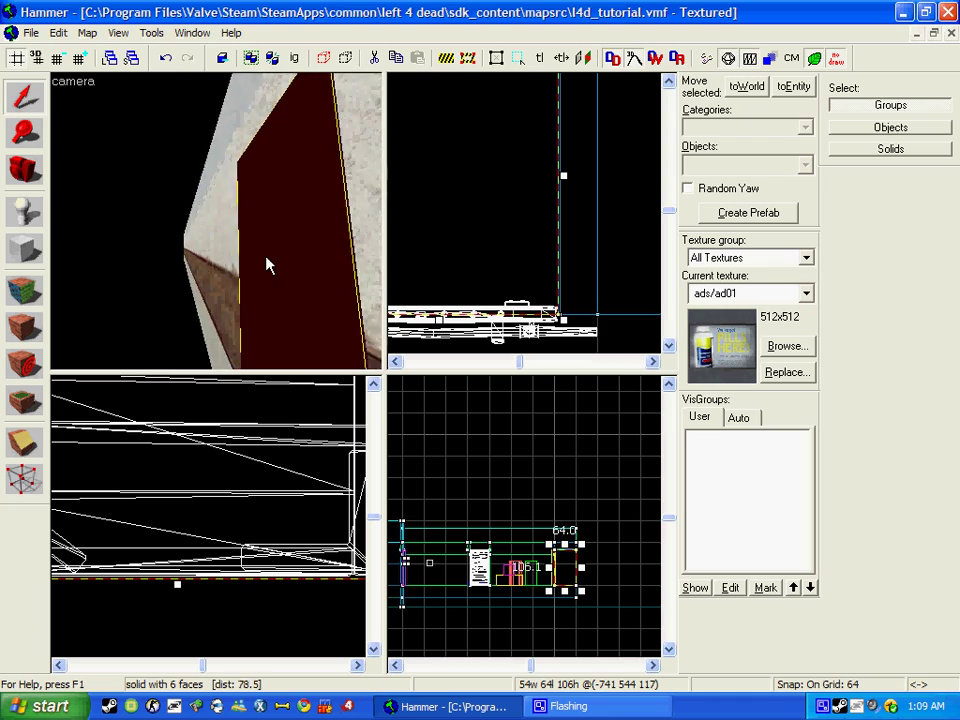
{"action": "scroll", "coordinate": [268, 265], "scroll_direction": "up", "scroll_amount": 2}
{"action": "scroll", "coordinate": [266, 265], "scroll_direction": "down", "scroll_amount": 8}
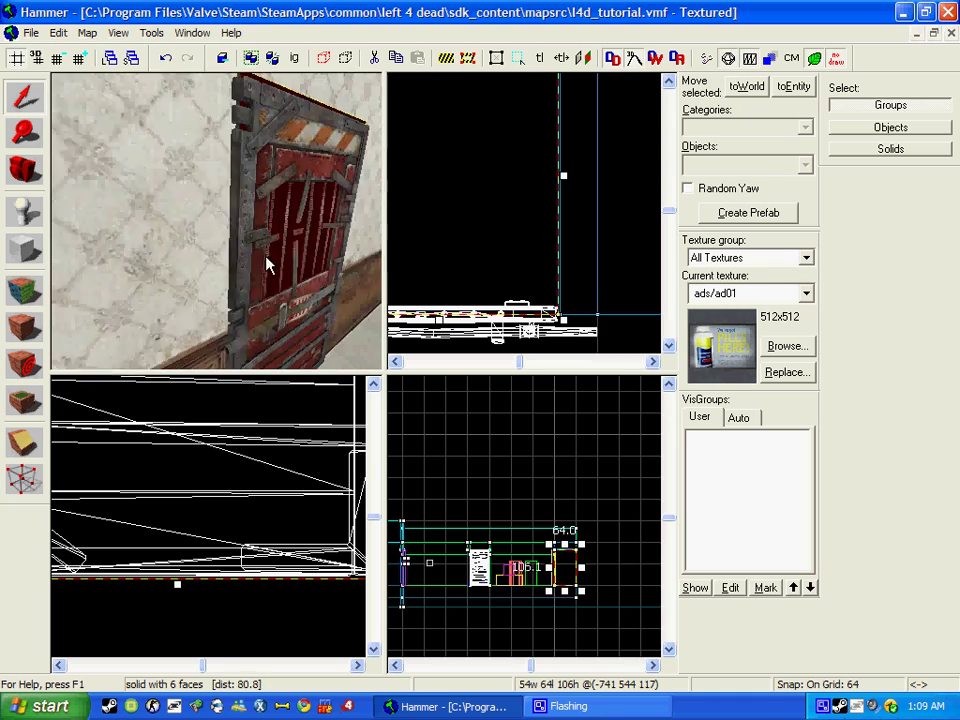
{"action": "scroll", "coordinate": [267, 262], "scroll_direction": "up", "scroll_amount": 5}
{"action": "scroll", "coordinate": [255, 263], "scroll_direction": "down", "scroll_amount": 2}
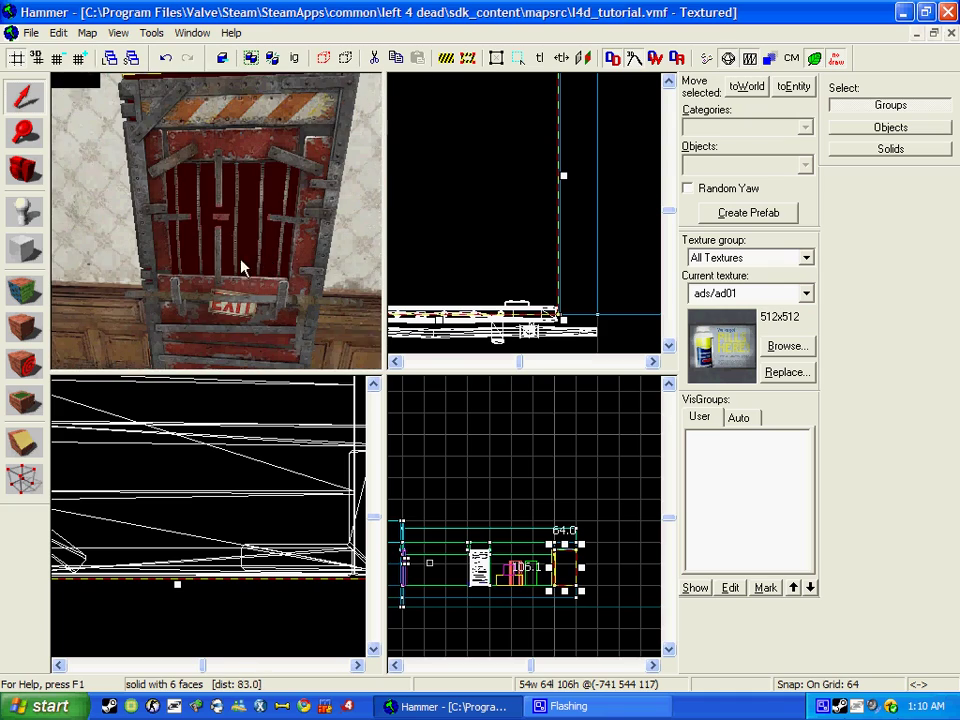
{"action": "scroll", "coordinate": [220, 290], "scroll_direction": "up", "scroll_amount": 2}
{"action": "left_click", "coordinate": [198, 313]}
{"action": "key", "text": "z"}
{"action": "key", "text": "w"}
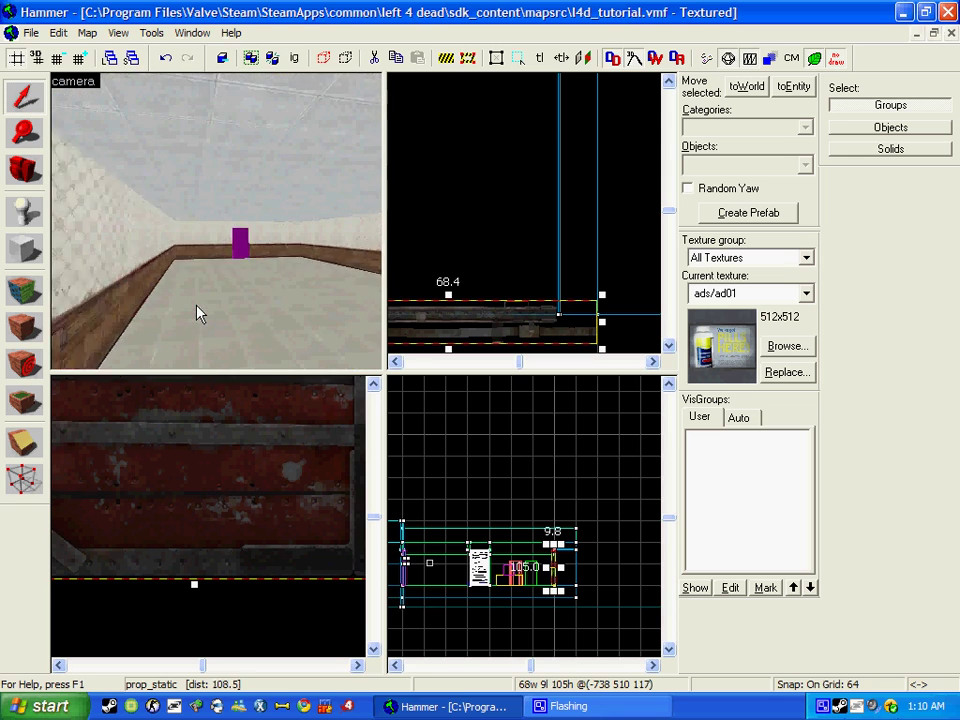
{"action": "scroll", "coordinate": [198, 313], "scroll_direction": "down", "scroll_amount": 5}
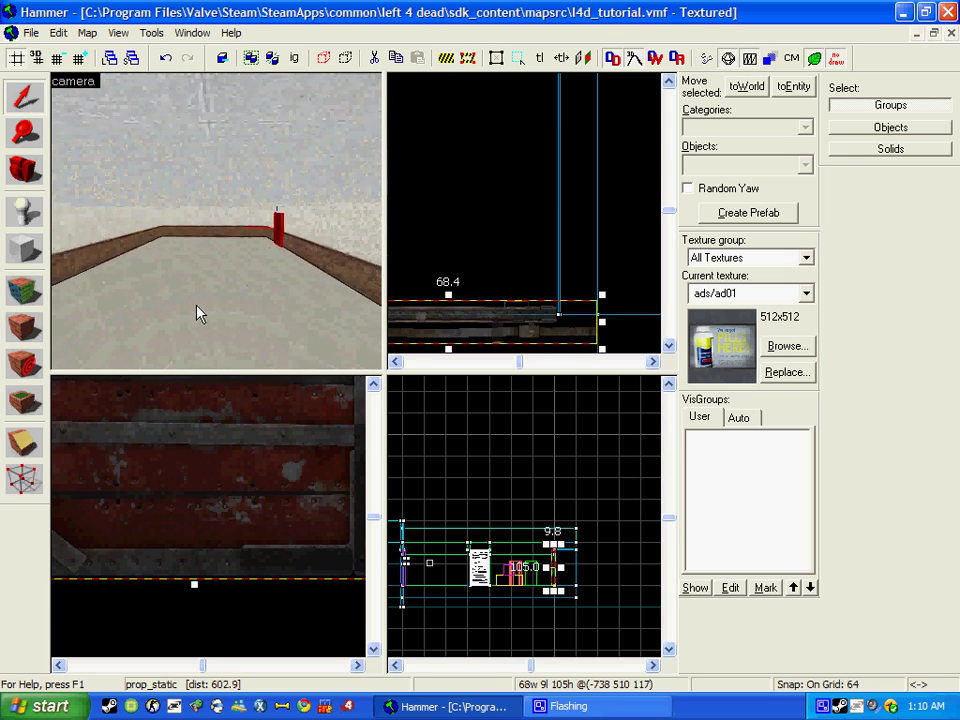
{"action": "scroll", "coordinate": [138, 249], "scroll_direction": "down", "scroll_amount": 2}
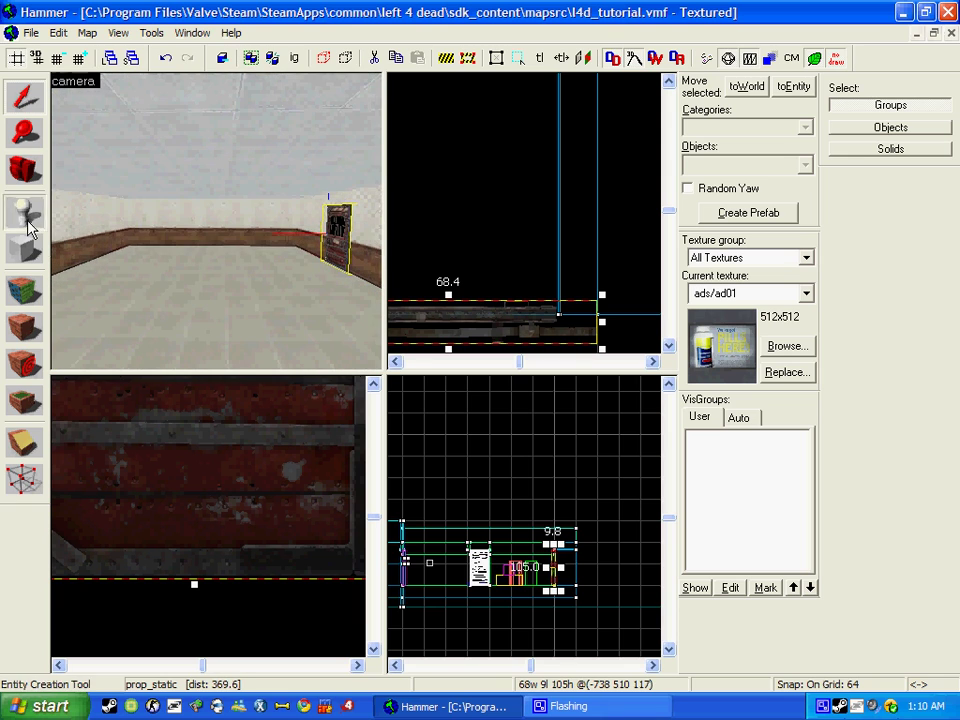
Place a point entity on the floor of the exit door's room and change its class to info_landmark
{"action": "left_click", "coordinate": [27, 228]}
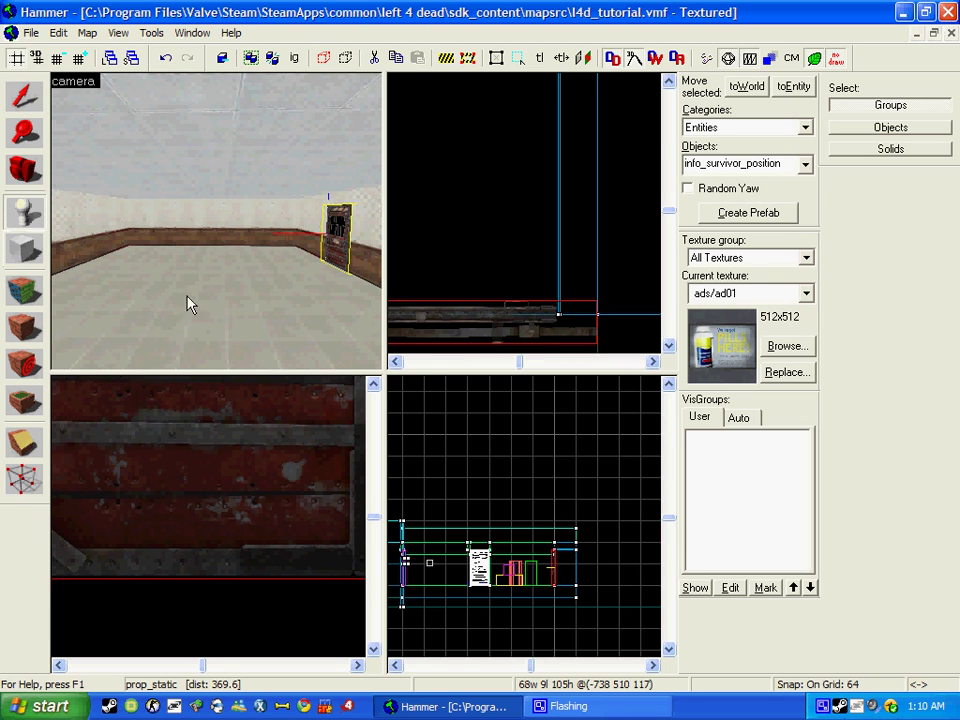
{"action": "left_click", "coordinate": [195, 323]}
{"action": "left_click", "coordinate": [24, 96]}
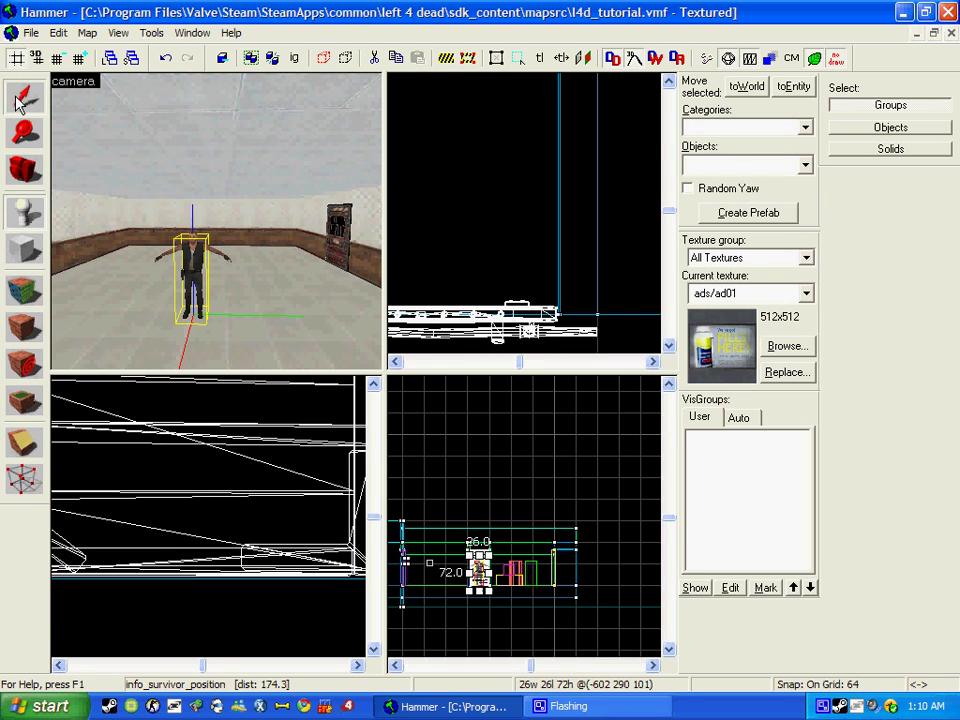
{"action": "double_click", "coordinate": [193, 263]}
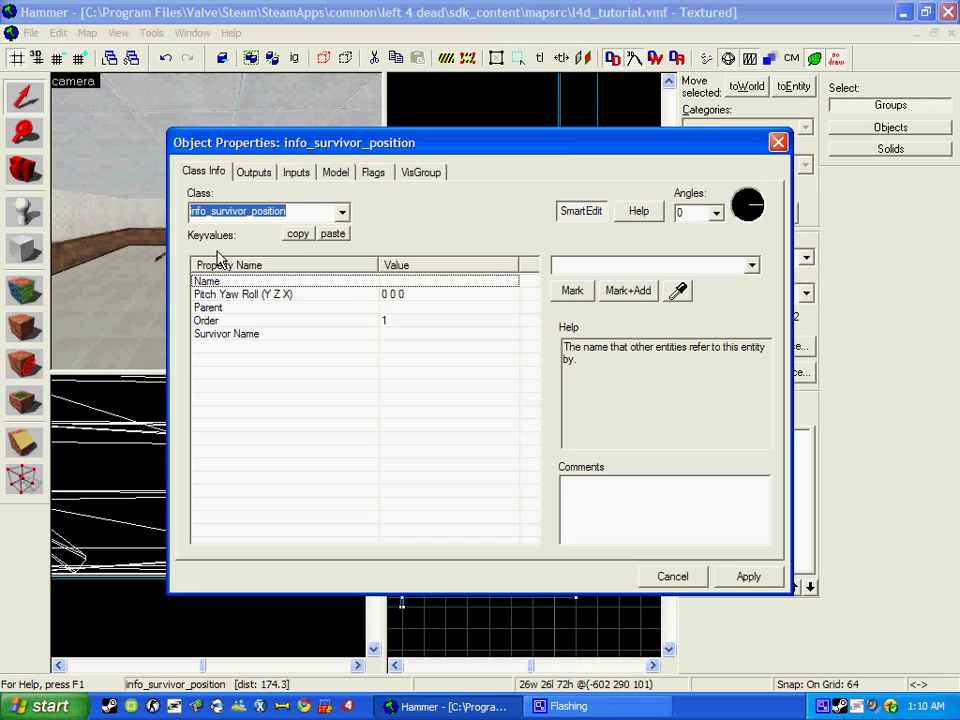
{"action": "type", "text": "info_"}
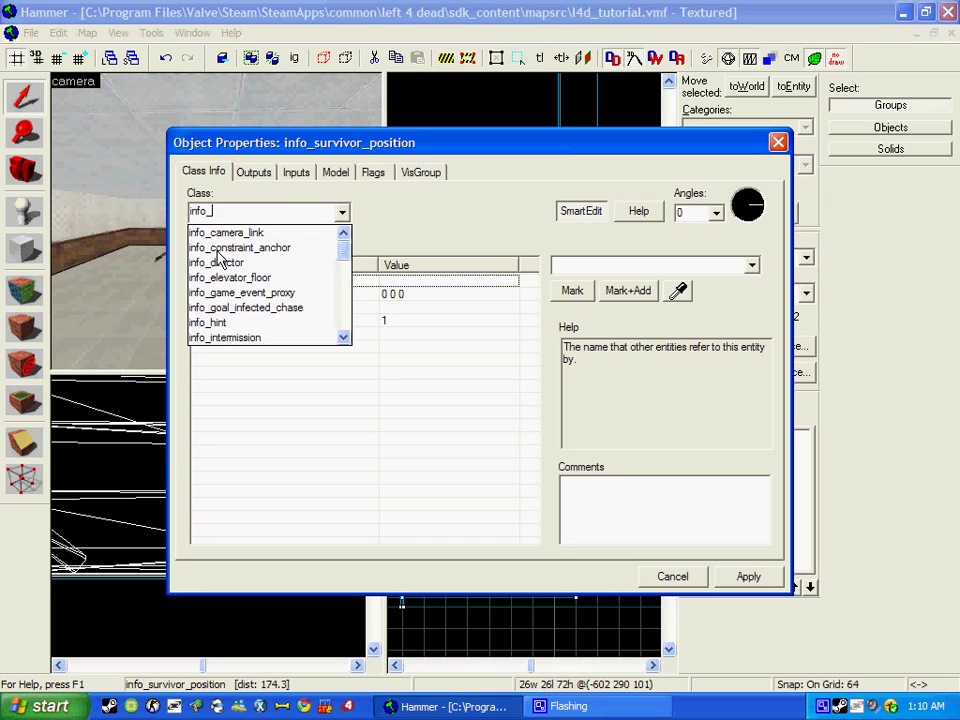
{"action": "type", "text": "lan"}
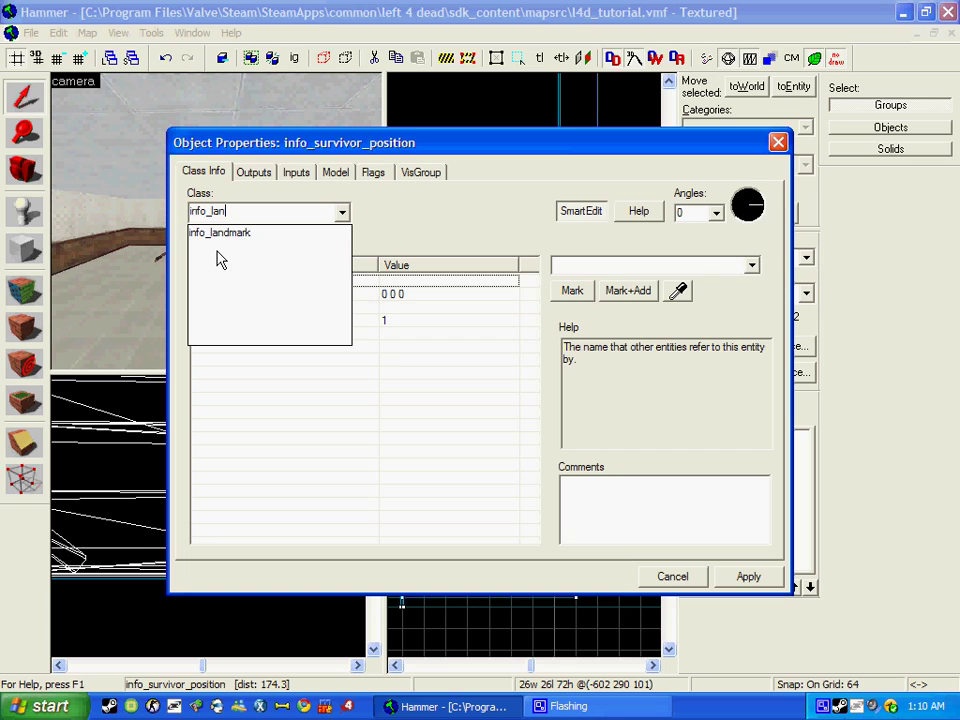
{"action": "key", "text": "Down"}
{"action": "key", "text": "Return"}
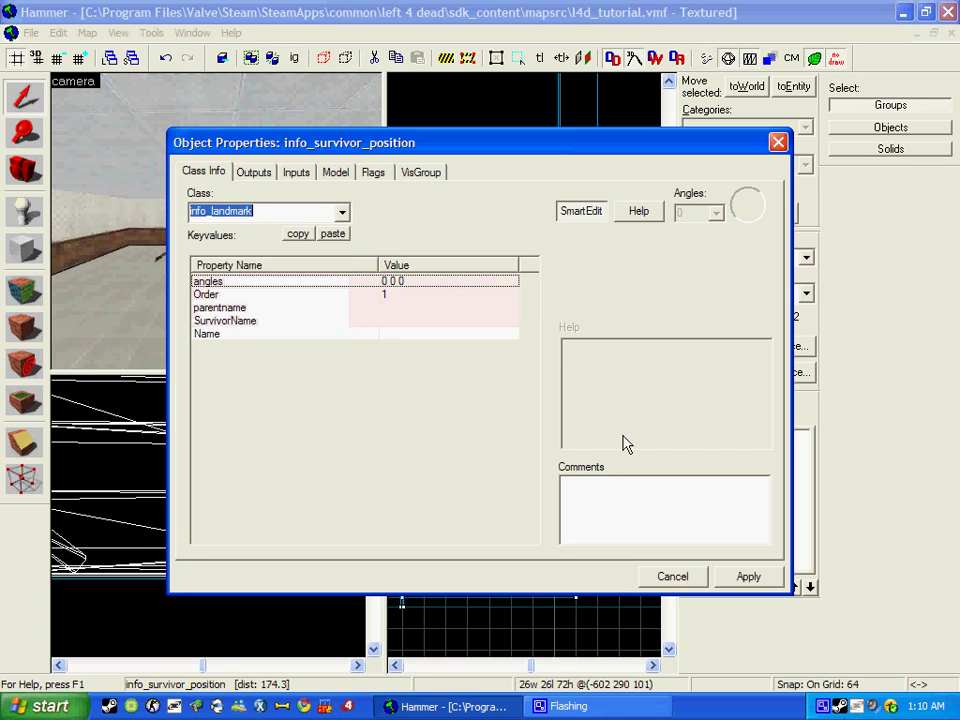
{"action": "left_click", "coordinate": [748, 577]}
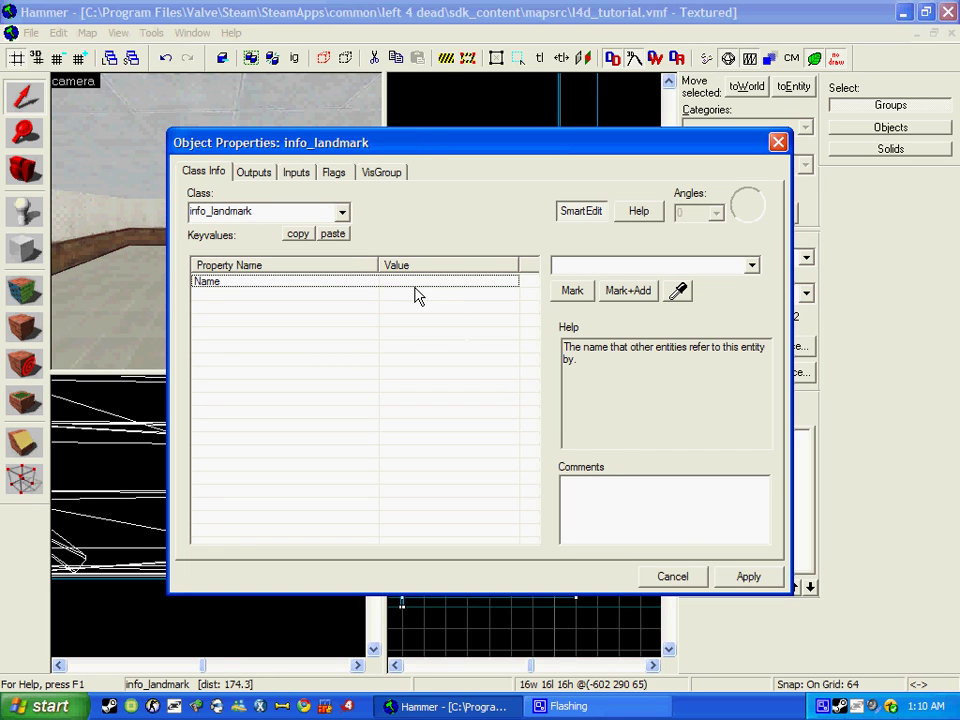
Name the info_landmark entity landmark01 and apply its properties
{"action": "left_click", "coordinate": [584, 266]}
{"action": "type", "text": "la"}
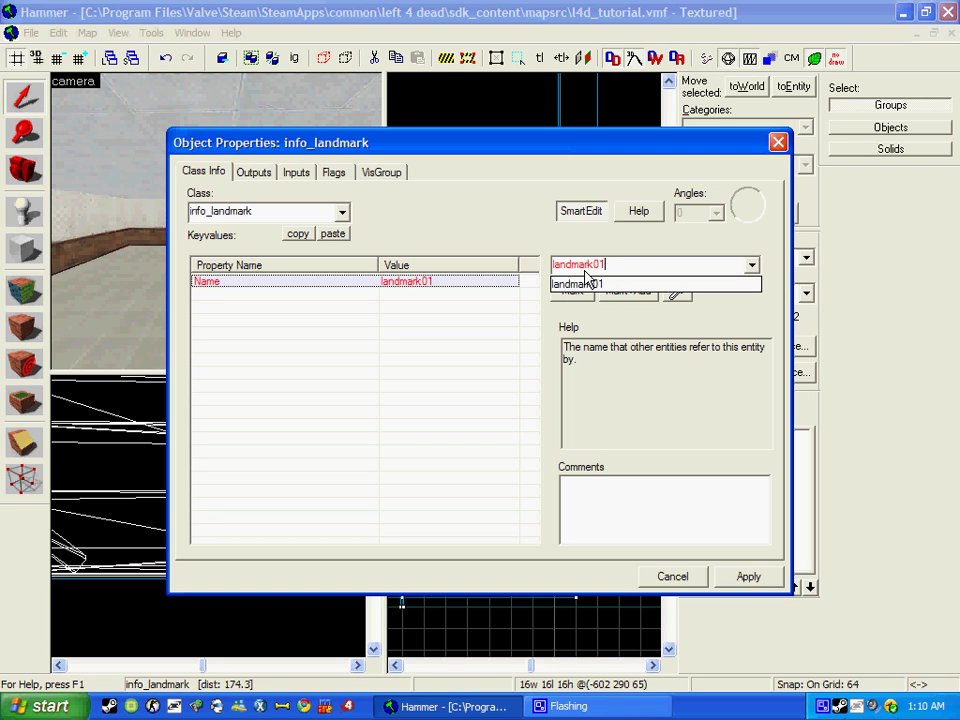
{"action": "type", "text": "ndmark01"}
{"action": "key", "text": "Down"}
{"action": "left_click", "coordinate": [741, 578]}
{"action": "key", "text": "Escape"}
{"action": "scroll", "coordinate": [449, 488], "scroll_direction": "up", "scroll_amount": 2}
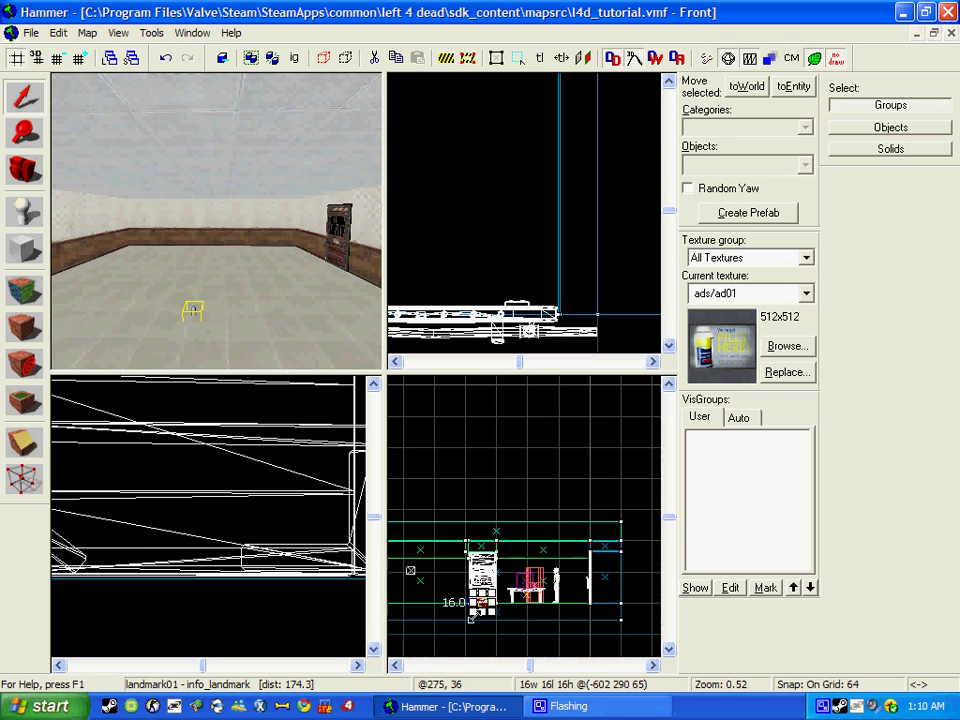
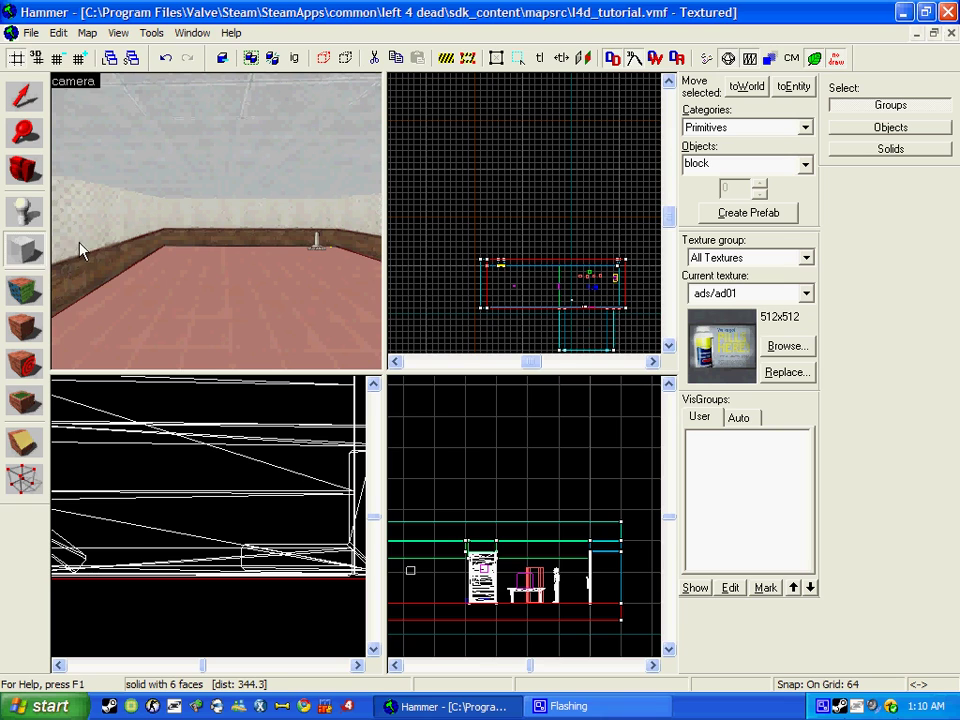
Draw a block over the exit room's full floor area in the top view, 832 by 512 units and 35 high
{"action": "scroll", "coordinate": [520, 305], "scroll_direction": "up", "scroll_amount": 3}
{"action": "scroll", "coordinate": [520, 305], "scroll_direction": "up", "scroll_amount": 3}
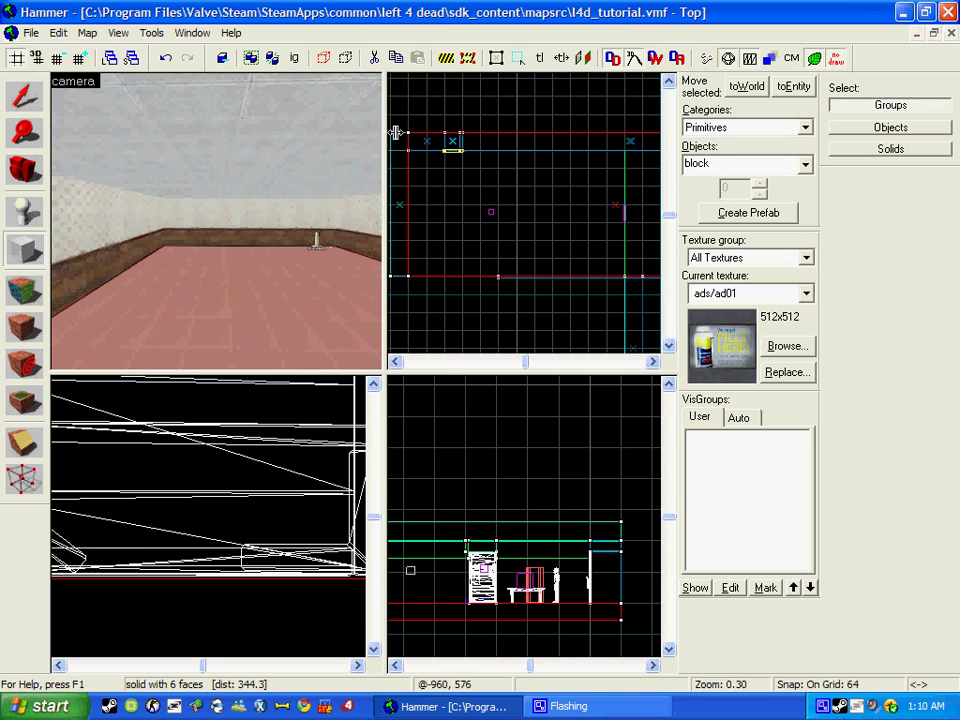
{"action": "left_click_drag", "start_coordinate": [395, 133], "coordinate": [628, 281]}
{"action": "scroll", "coordinate": [600, 178], "scroll_direction": "up", "scroll_amount": 7}
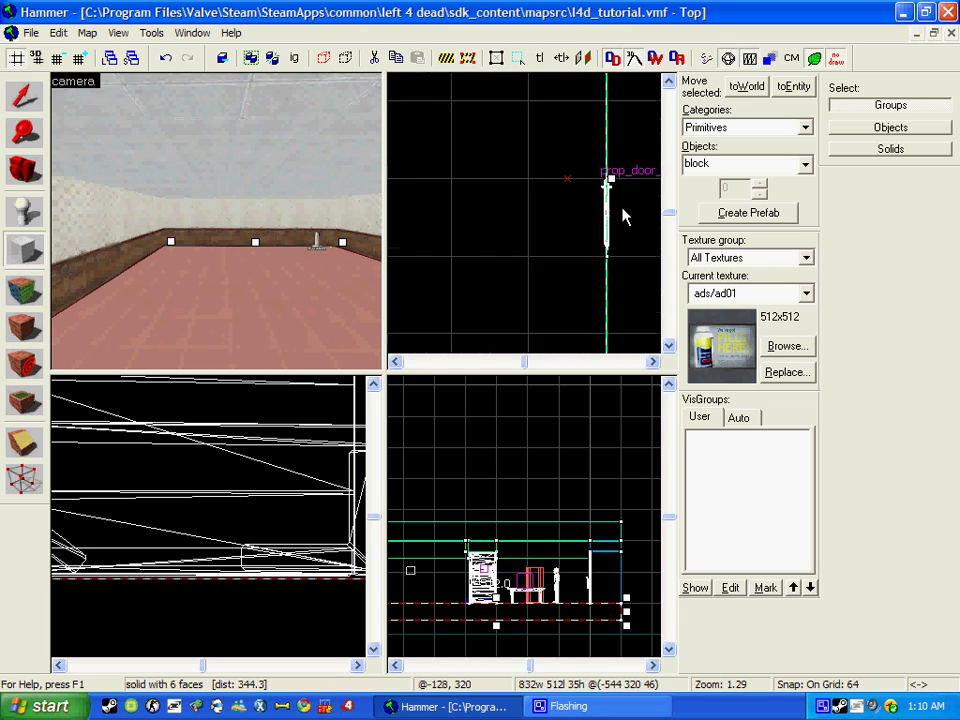
{"action": "key", "text": "shift+s"}
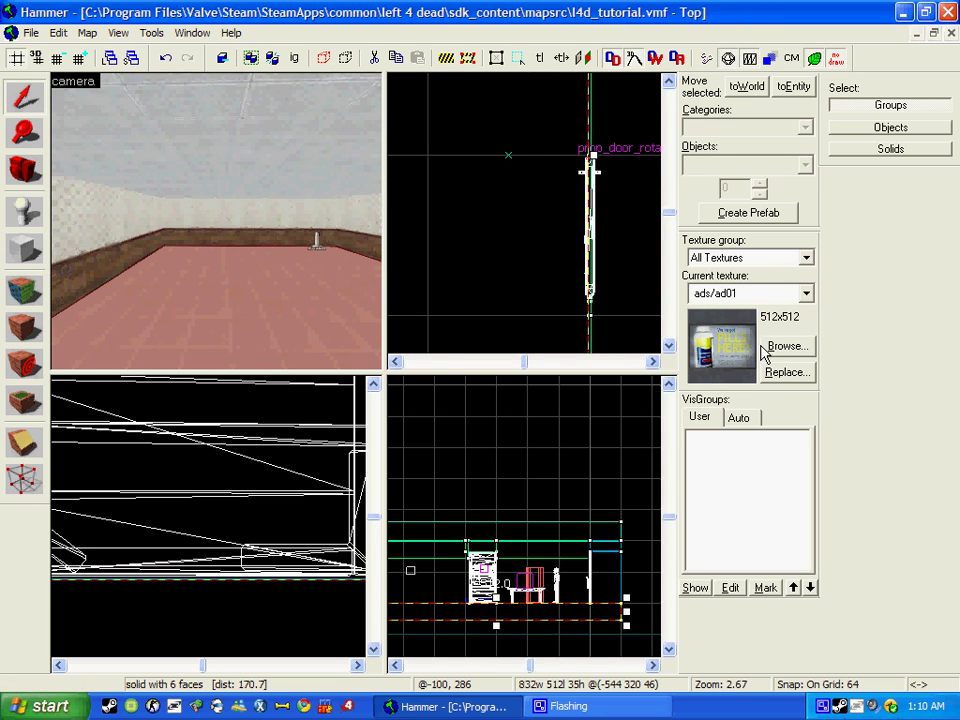
Find the tools/toolstrigger texture in the texture browser and choose it for the block
{"action": "left_click", "coordinate": [798, 345]}
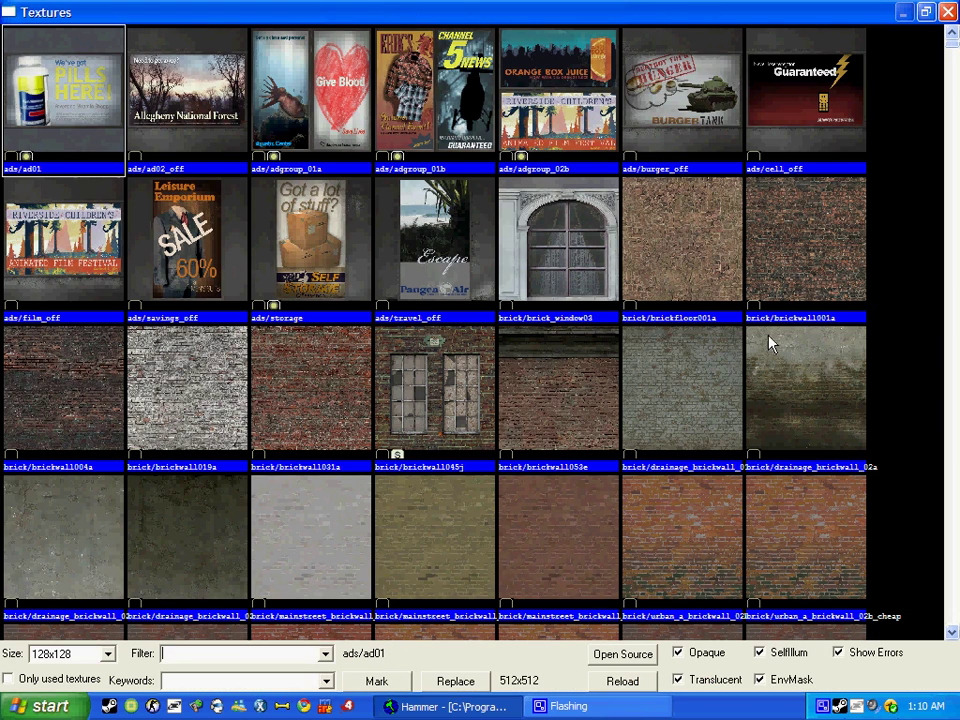
{"action": "type", "text": "trigger"}
{"action": "double_click", "coordinate": [217, 92]}
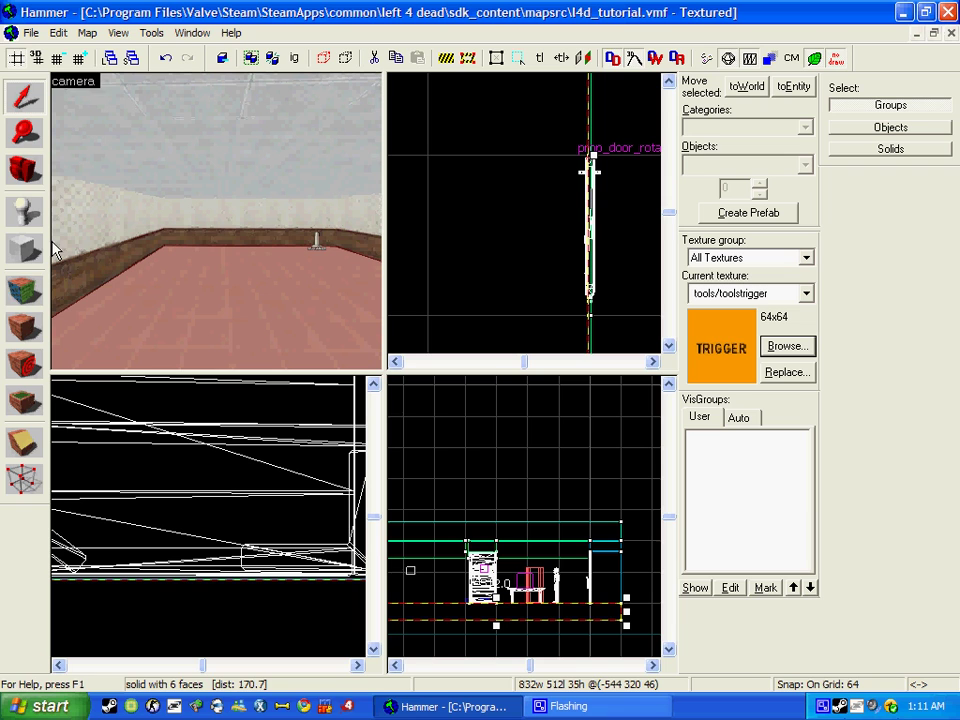
Examine both rooms and their doorways in the 3D view to locate the new trigger block
{"action": "key", "text": "s"}
{"action": "key", "text": "a"}
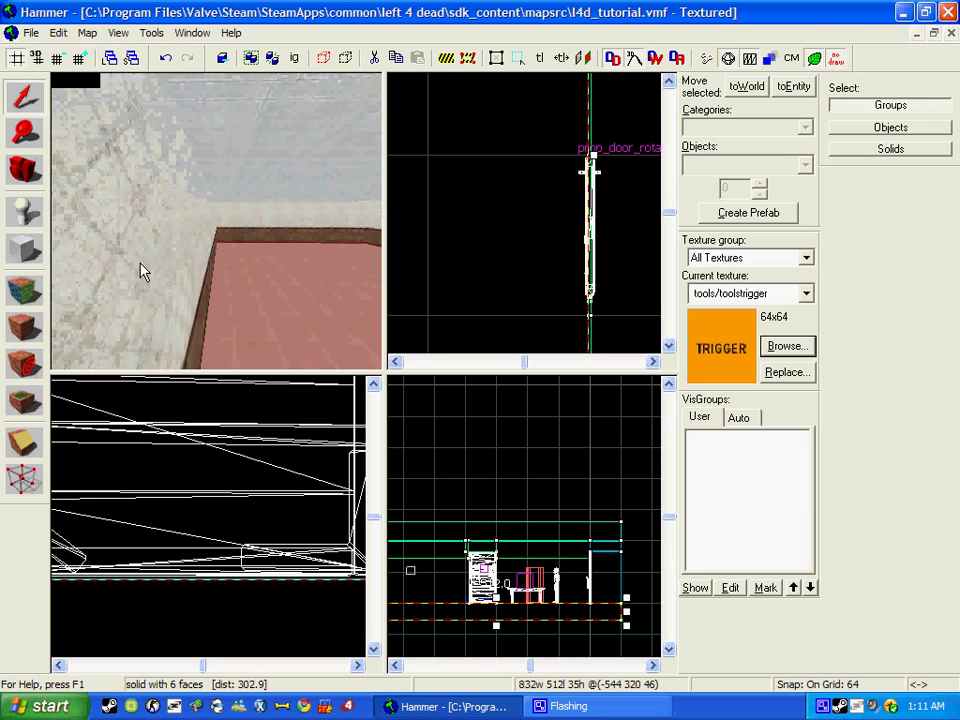
{"action": "key", "text": "w"}
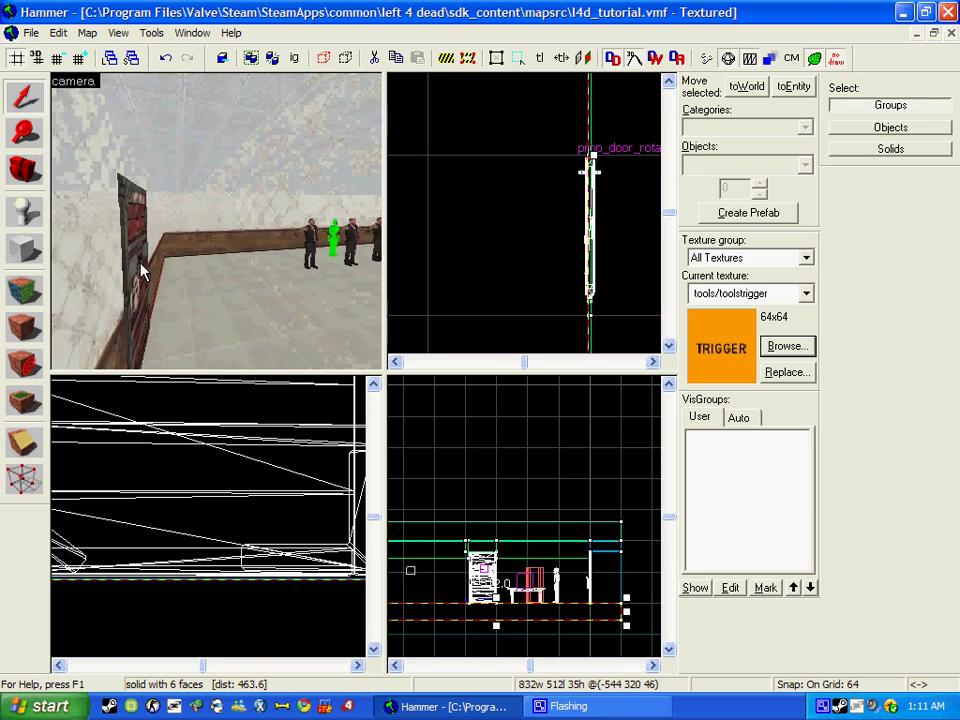
{"action": "key", "text": "s"}
{"action": "key", "text": "w"}
{"action": "key", "text": "s"}
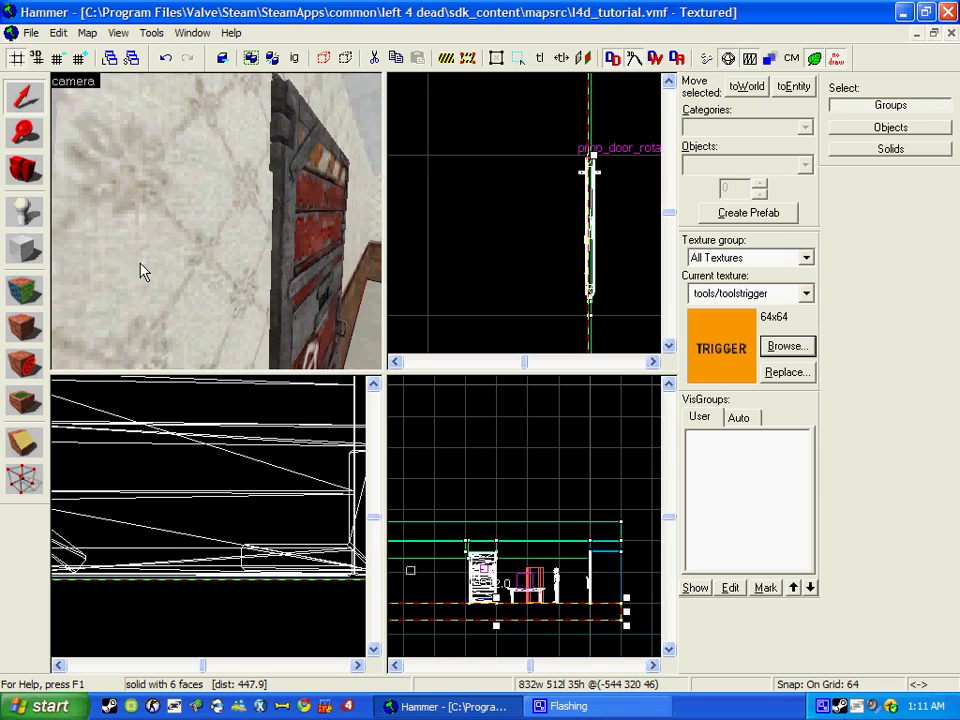
{"action": "left_click", "coordinate": [141, 264]}
{"action": "key", "text": "w"}
{"action": "key", "text": "w"}
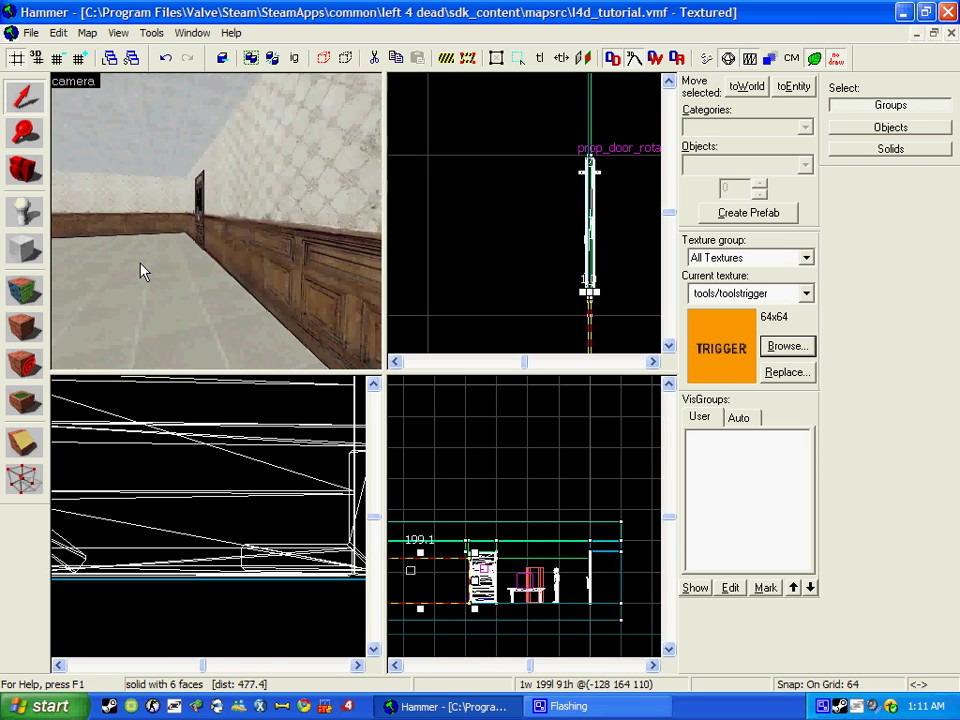
{"action": "key", "text": "w"}
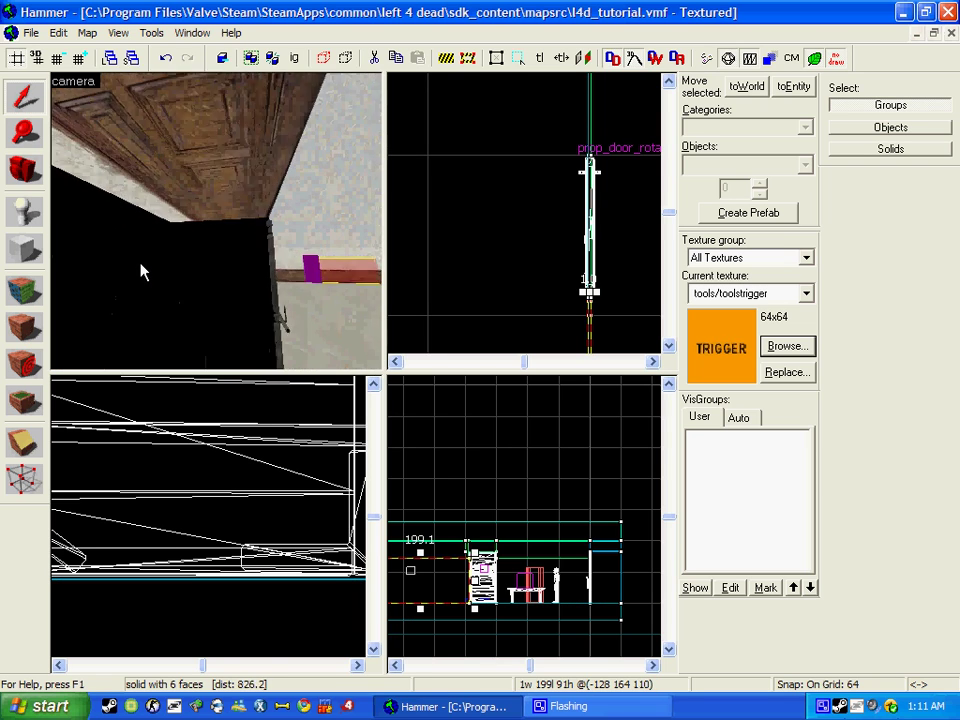
{"action": "key", "text": "w"}
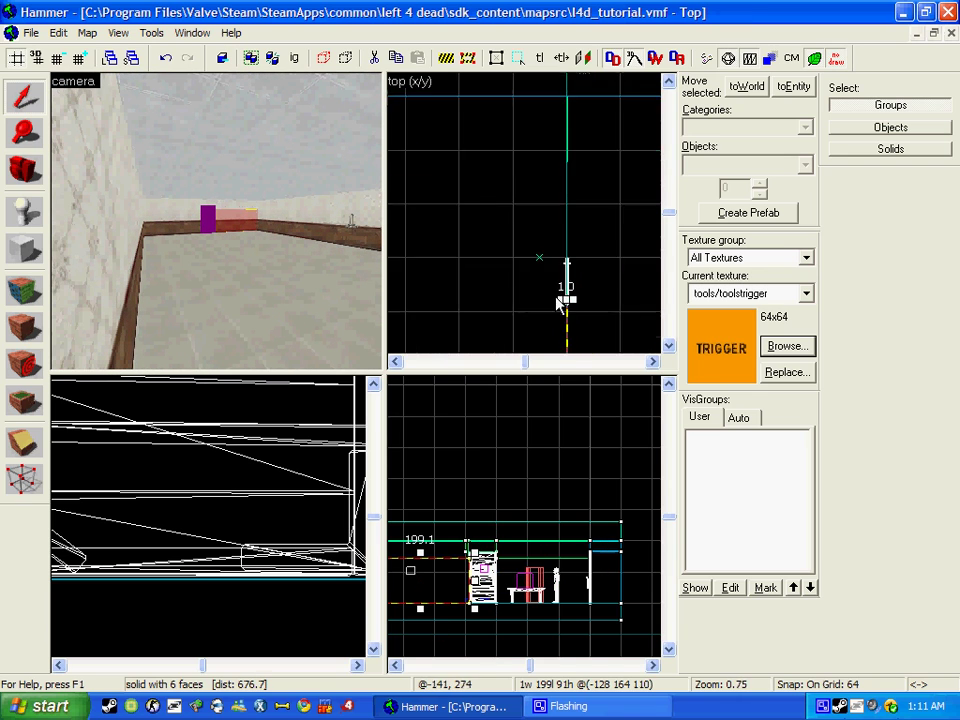
{"action": "scroll", "coordinate": [565, 312], "scroll_direction": "down", "scroll_amount": 6}
{"action": "left_click_drag", "start_coordinate": [500, 318], "coordinate": [590, 318]}
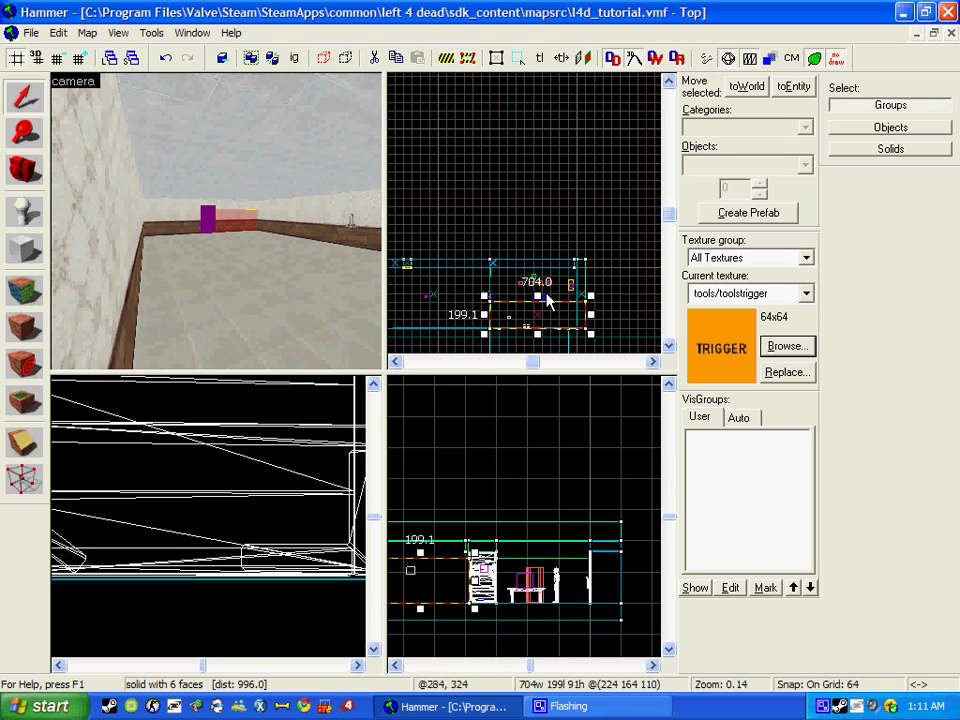
{"action": "left_click_drag", "start_coordinate": [538, 297], "coordinate": [545, 269]}
{"action": "key", "text": "ctrl+z"}
{"action": "key", "text": "ctrl+z"}
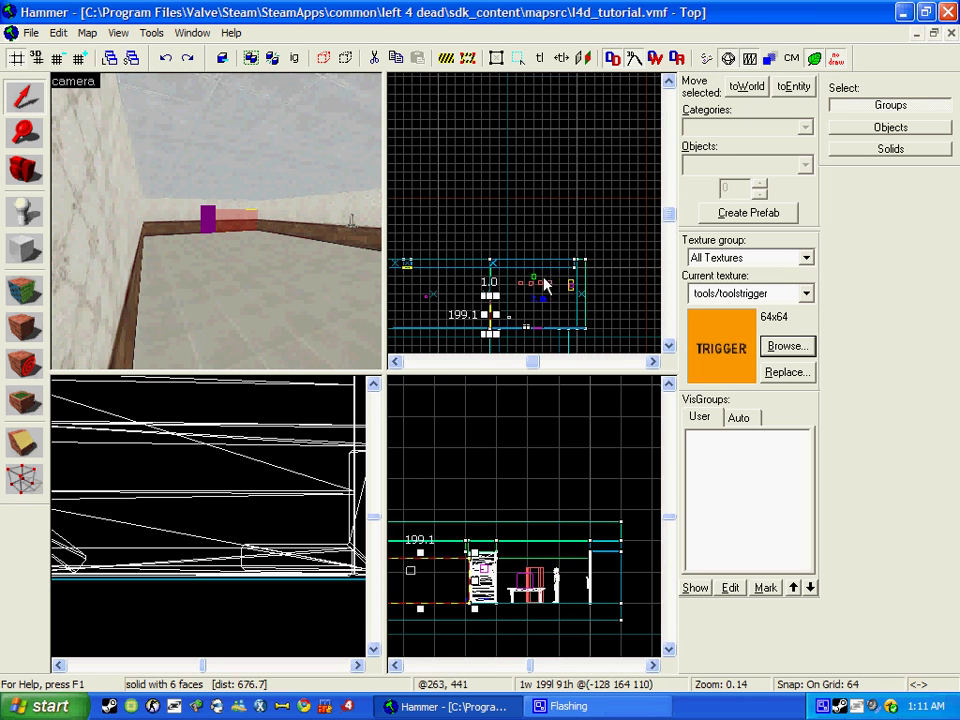
Try deleting the long side wall to get a clear view of the trigger block, and undo the deletion
{"action": "left_click", "coordinate": [233, 272]}
{"action": "key", "text": "a"}
{"action": "key", "text": "w"}
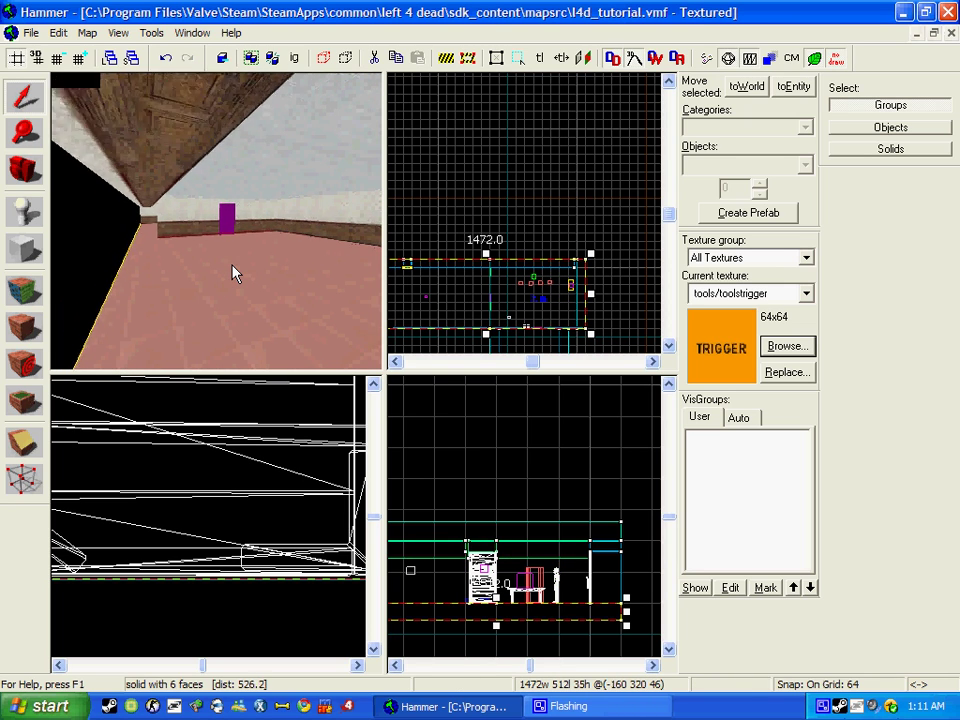
{"action": "key", "text": "d"}
{"action": "key", "text": "a"}
{"action": "left_click", "coordinate": [133, 229]}
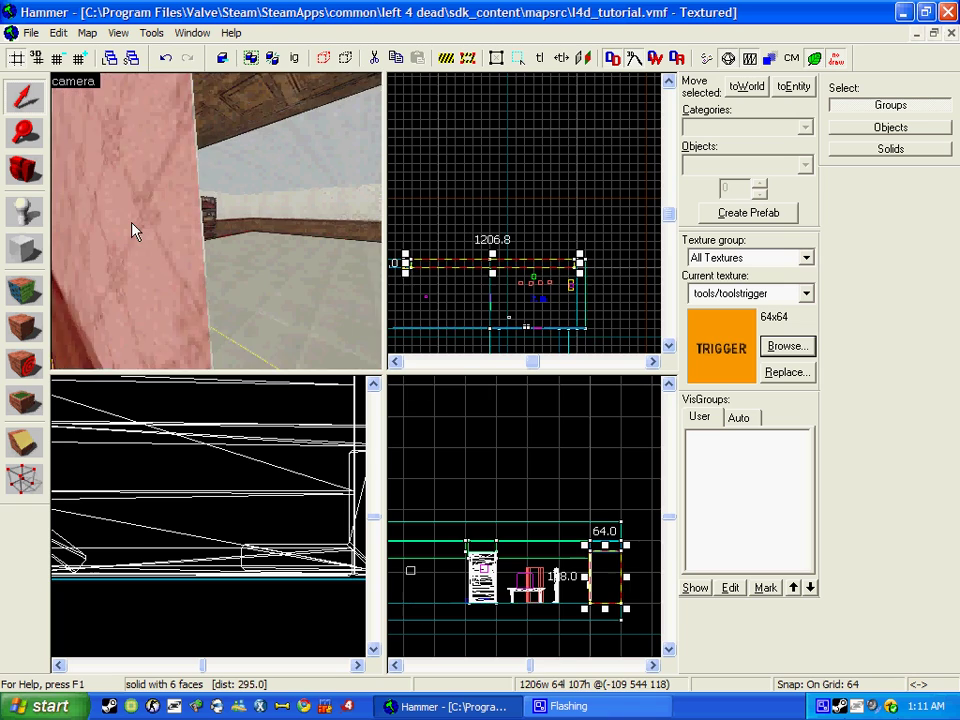
{"action": "key", "text": "w"}
{"action": "key", "text": "Left"}
{"action": "key", "text": "d"}
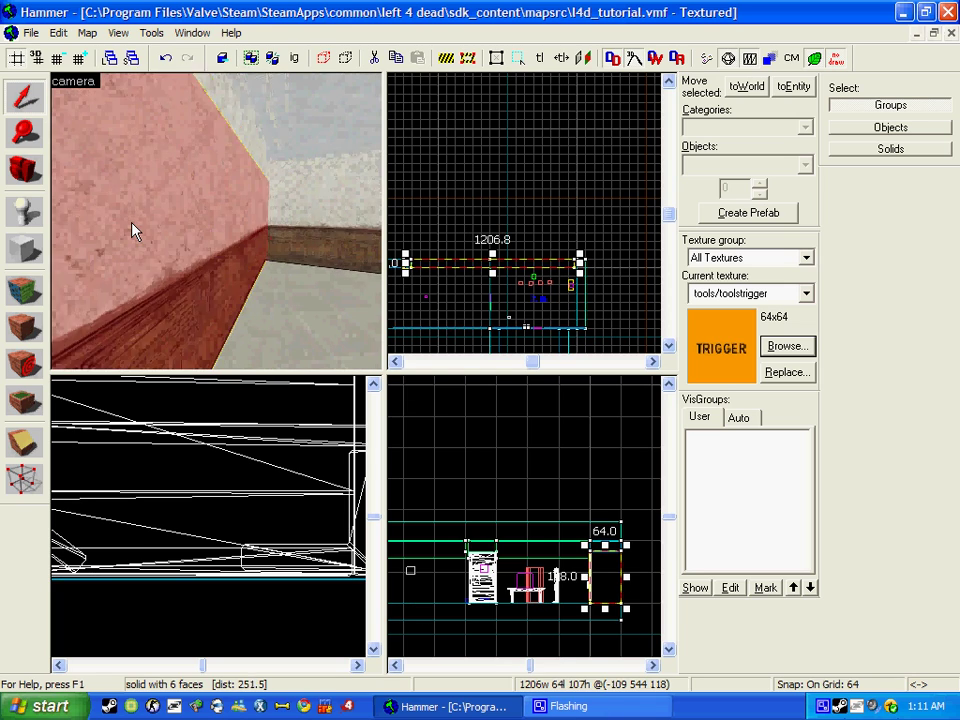
{"action": "key", "text": "Delete"}
{"action": "key", "text": "a"}
{"action": "key", "text": "Right"}
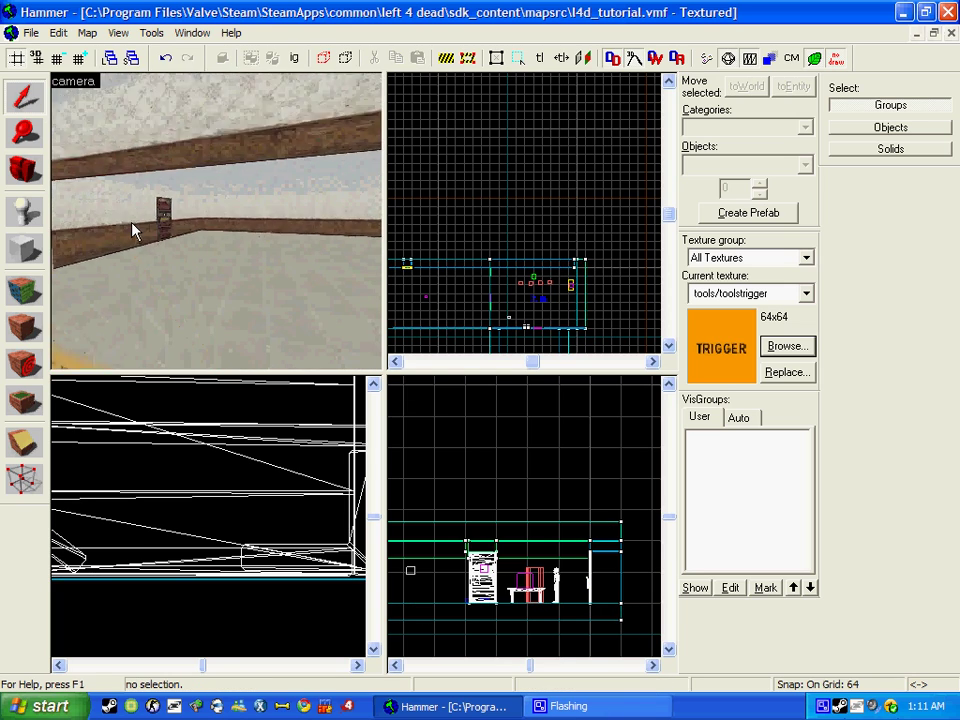
{"action": "key", "text": "s"}
{"action": "key", "text": "ctrl+z"}
{"action": "key", "text": "w"}
{"action": "left_click", "coordinate": [162, 305]}
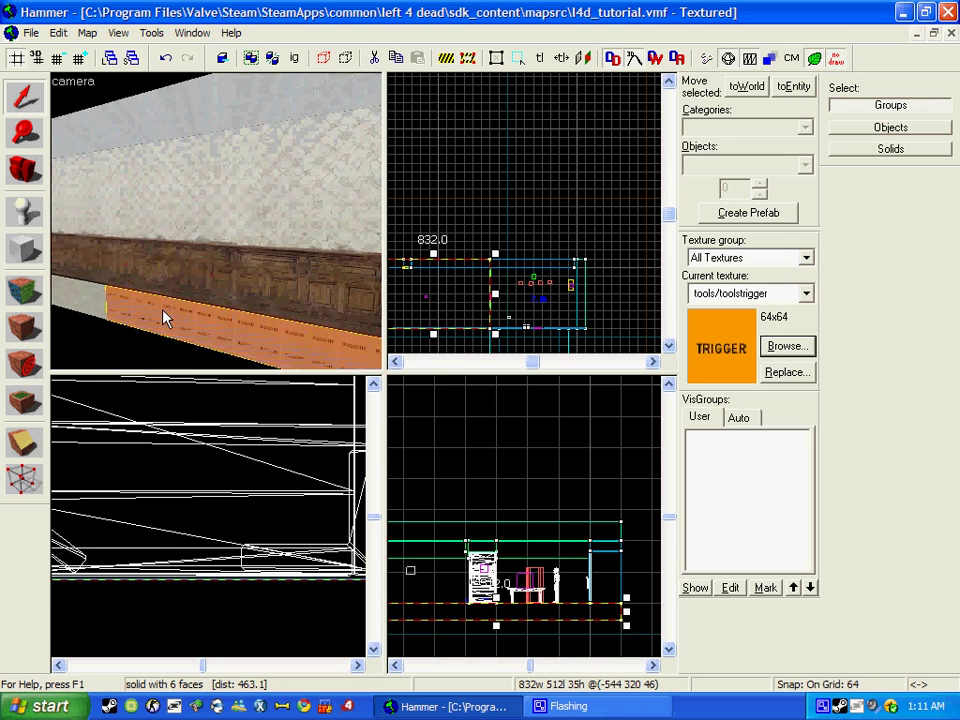
{"action": "key", "text": "w"}
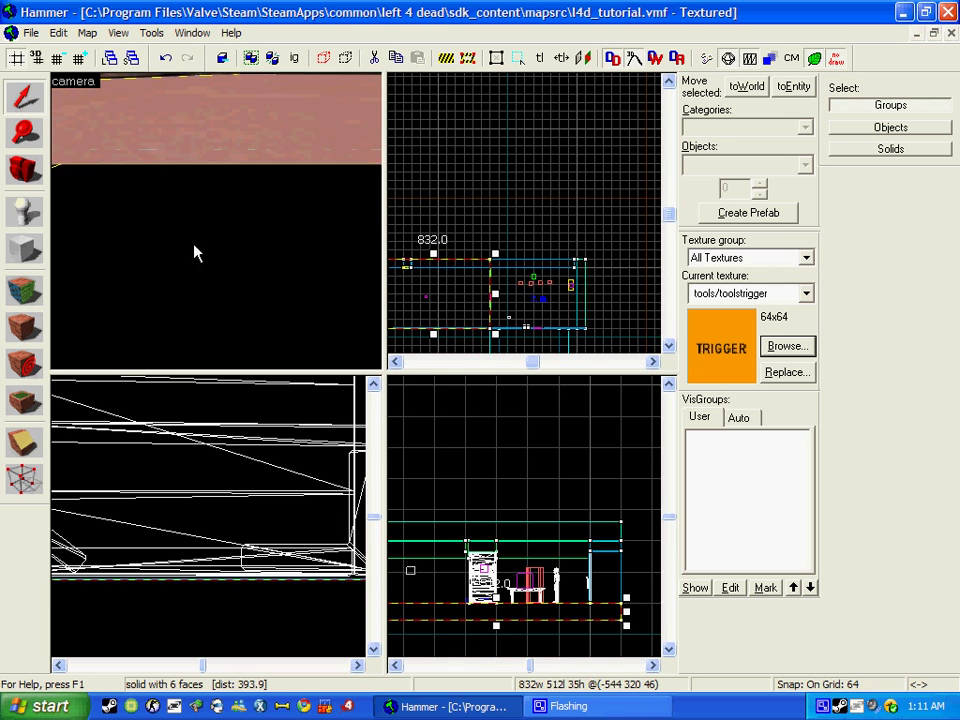
{"action": "key", "text": "s"}
{"action": "key", "text": "Right"}
{"action": "key", "text": "Up"}
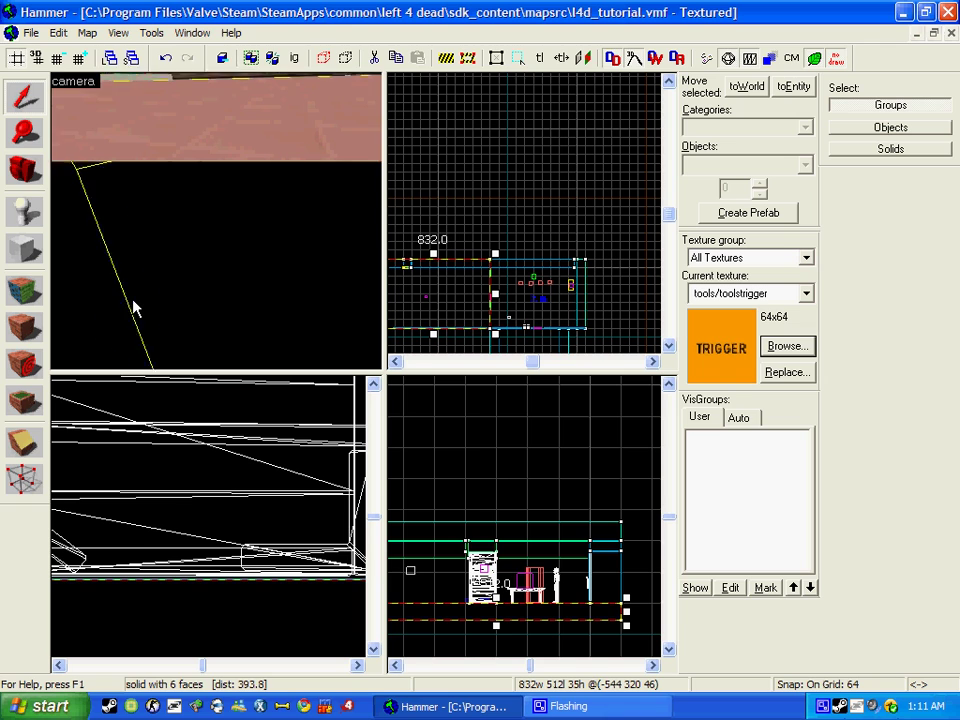
{"action": "key", "text": "s"}
{"action": "key", "text": "s"}
{"action": "left_click", "coordinate": [250, 214], "text": "ctrl"}
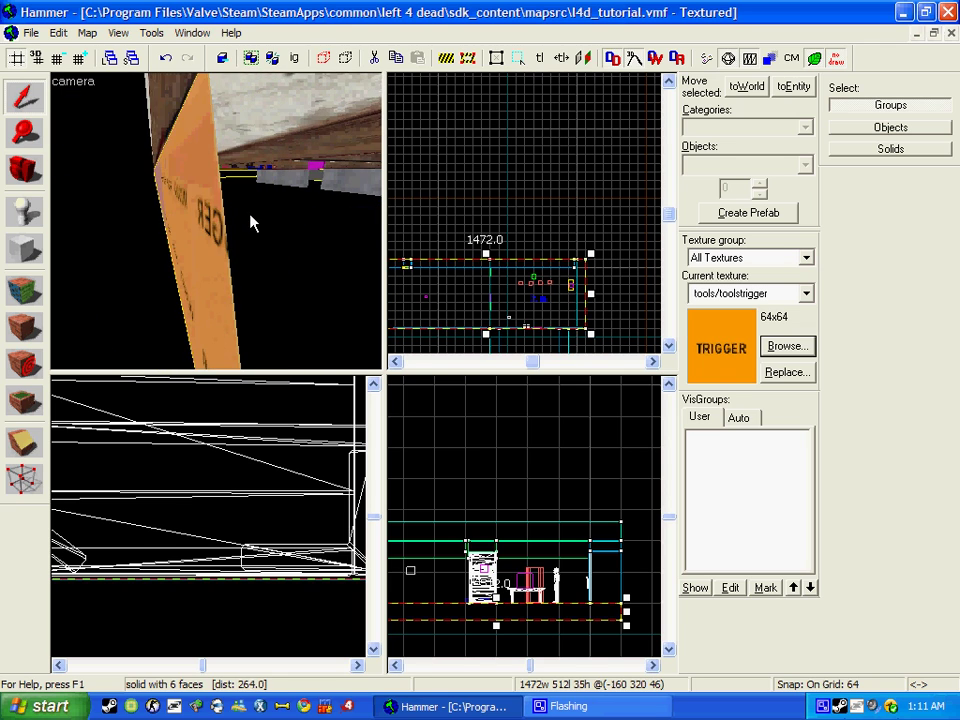
{"action": "key", "text": "w"}
{"action": "key", "text": "s"}
{"action": "key", "text": "s"}
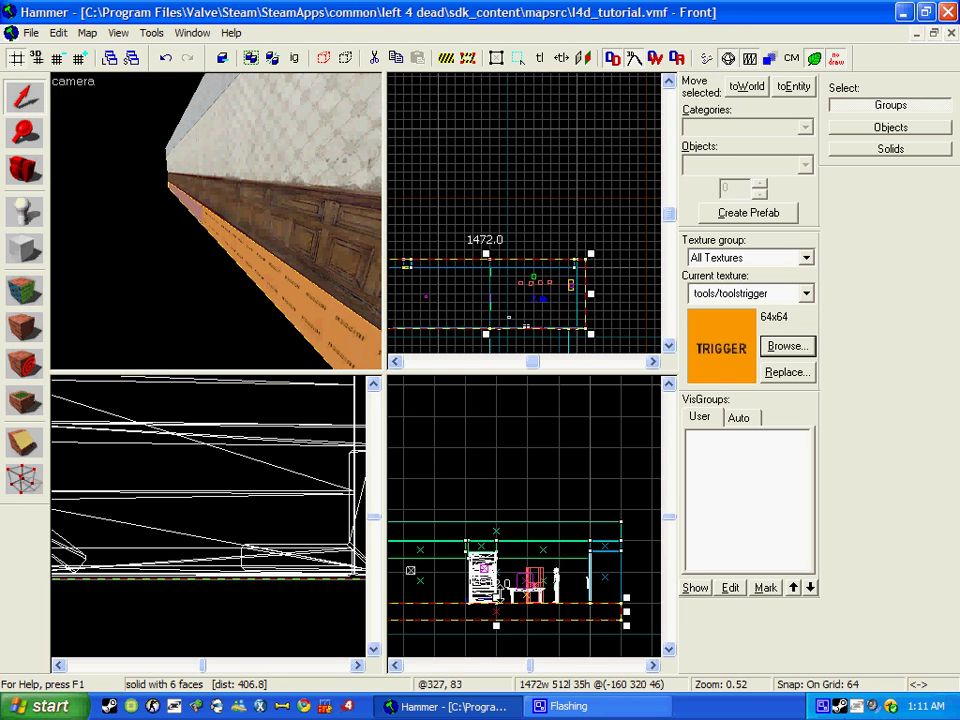
{"action": "left_click_drag", "start_coordinate": [498, 596], "coordinate": [501, 571]}
{"action": "key", "text": "ctrl+z"}
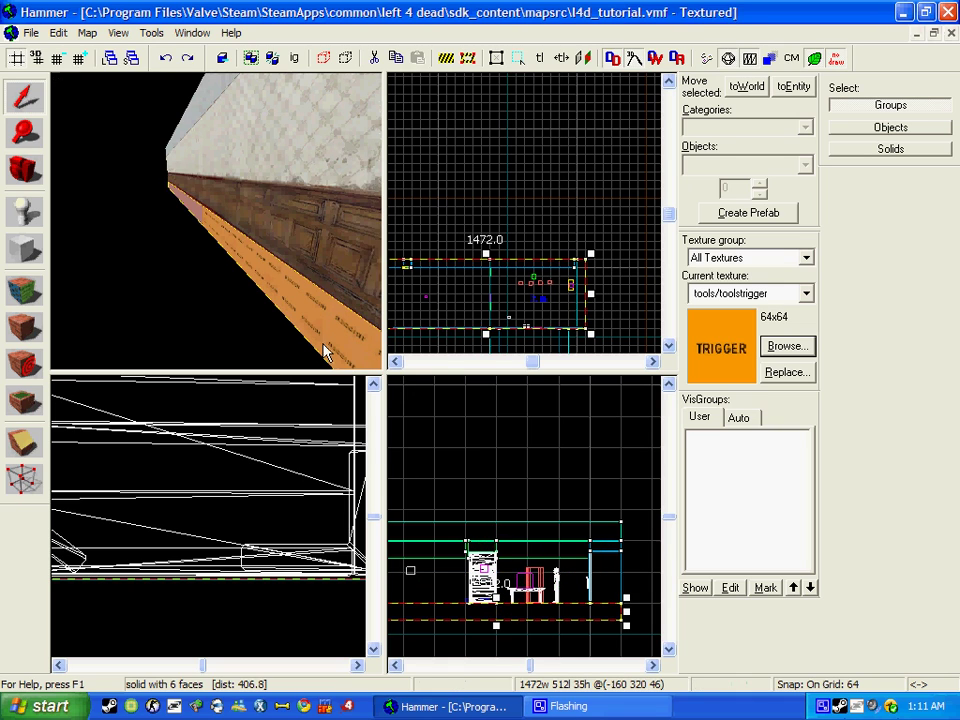
Select the trigger block under the exit room and raise its top to the ceiling in the front view, making it 202 units tall
{"action": "key", "text": "w"}
{"action": "key", "text": "s"}
{"action": "left_click", "coordinate": [287, 325]}
{"action": "mouse_move", "coordinate": [497, 597]}
{"action": "left_mouse_down"}
{"action": "mouse_move", "coordinate": [520, 568]}
{"action": "mouse_move", "coordinate": [510, 506]}
{"action": "mouse_move", "coordinate": [521, 521]}
{"action": "mouse_move", "coordinate": [497, 516]}
{"action": "left_mouse_up"}
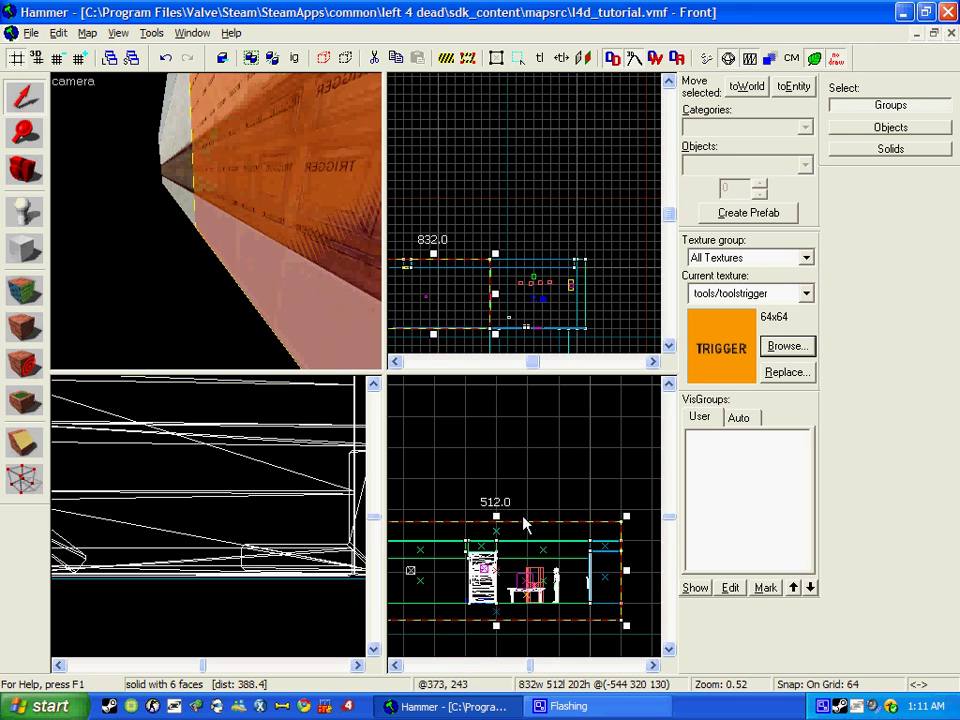
{"action": "key", "text": "w"}
{"action": "key", "text": "z"}
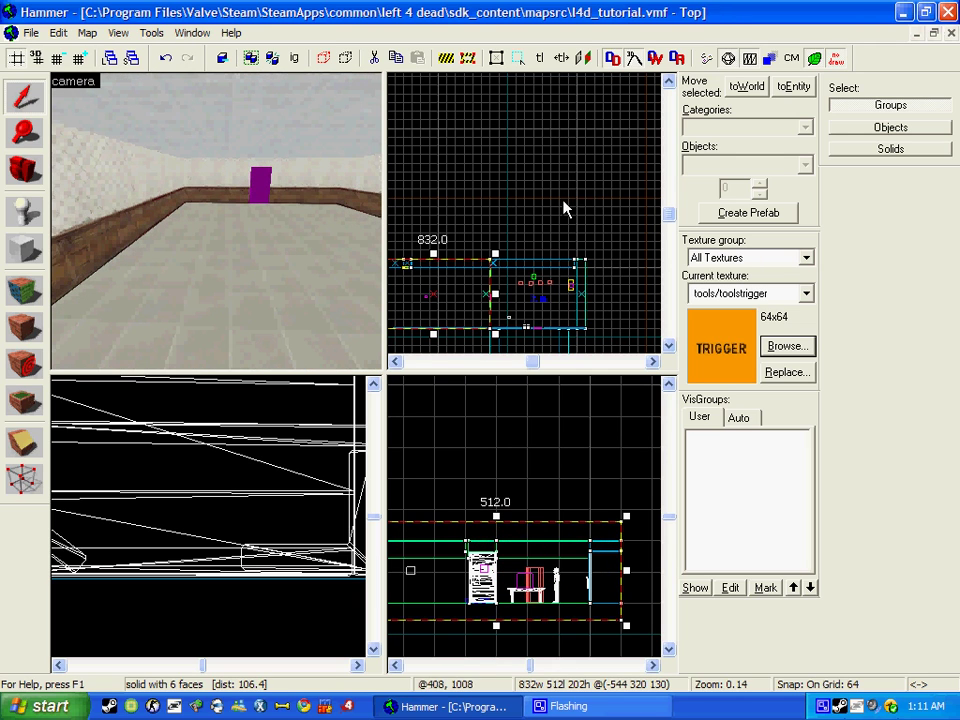
Shrink the trigger block in the top view to about 808 by 479 units so it fits within the exit room's walls
{"action": "scroll", "coordinate": [452, 263], "scroll_direction": "up", "scroll_amount": 2}
{"action": "scroll", "coordinate": [456, 276], "scroll_direction": "down", "scroll_amount": 3}
{"action": "scroll", "coordinate": [450, 281], "scroll_direction": "up", "scroll_amount": 5}
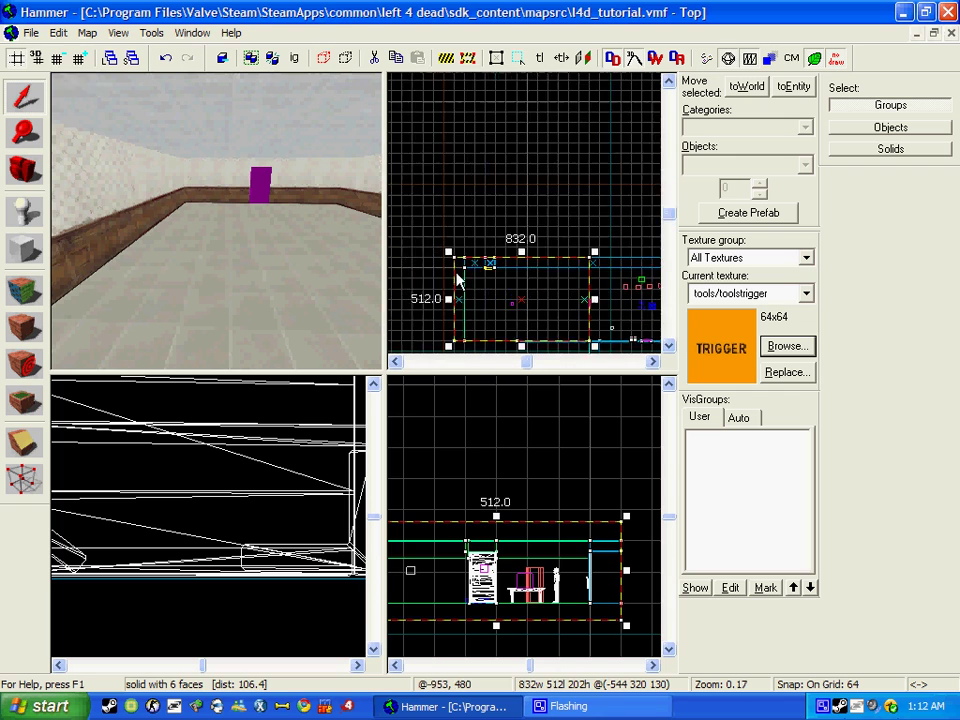
{"action": "mouse_move", "coordinate": [518, 252]}
{"action": "left_mouse_down"}
{"action": "mouse_move", "coordinate": [527, 250]}
{"action": "mouse_move", "coordinate": [531, 290]}
{"action": "mouse_move", "coordinate": [561, 308]}
{"action": "left_mouse_up"}
{"action": "scroll", "coordinate": [508, 248], "scroll_direction": "down", "scroll_amount": 4}
{"action": "scroll", "coordinate": [508, 248], "scroll_direction": "up", "scroll_amount": 1}
{"action": "scroll", "coordinate": [531, 290], "scroll_direction": "down", "scroll_amount": 2}
{"action": "scroll", "coordinate": [569, 320], "scroll_direction": "up", "scroll_amount": 2}
Tie the trigger block to an entity and set its class to info_changelevel
{"action": "key", "text": "z"}
{"action": "key", "text": "w"}
{"action": "left_click_drag", "start_coordinate": [231, 213], "coordinate": [231, 213]}
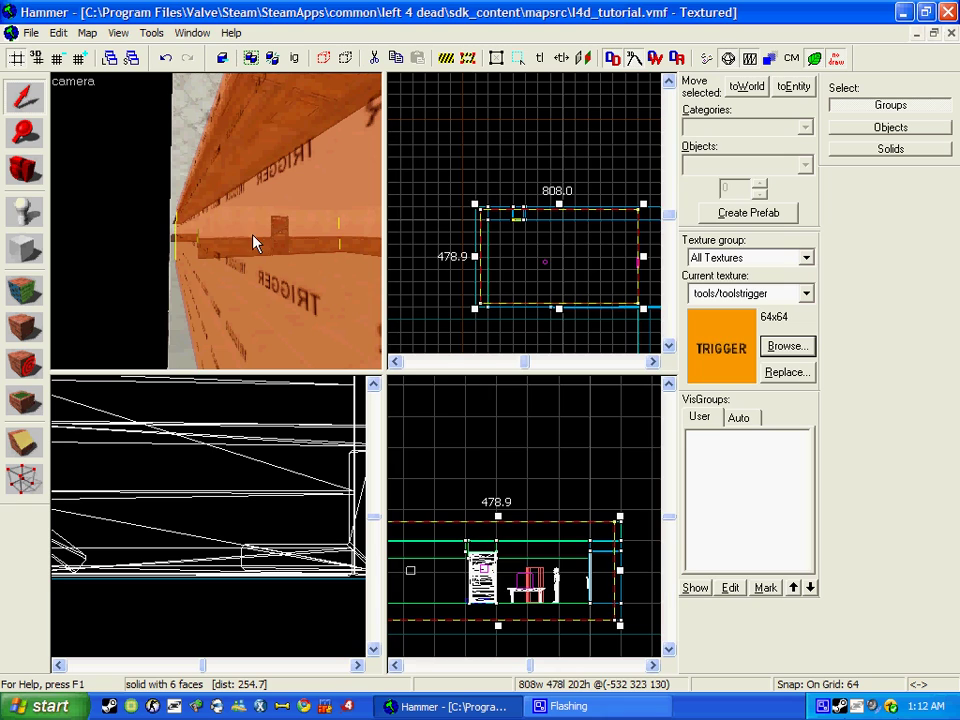
{"action": "double_click", "coordinate": [252, 235]}
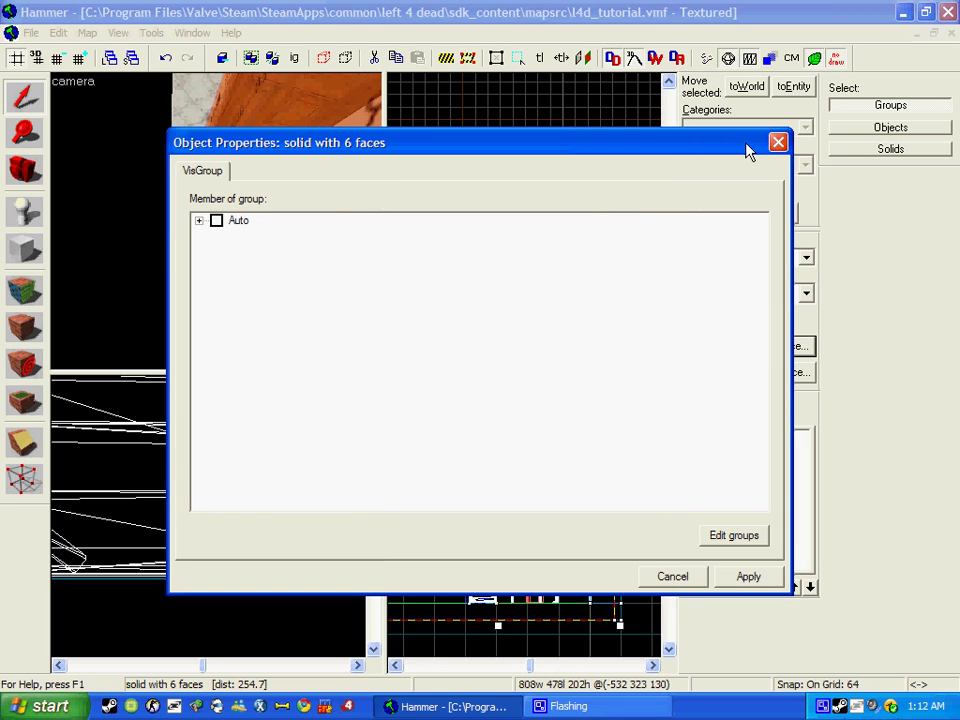
{"action": "left_click", "coordinate": [778, 142]}
{"action": "key", "text": "ctrl+t"}
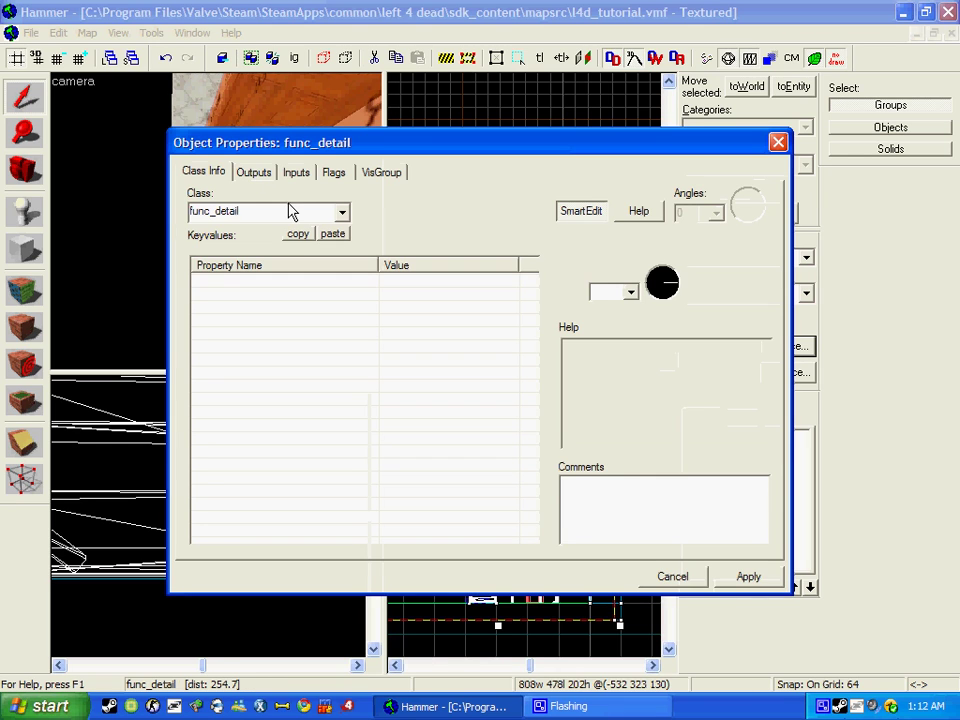
{"action": "type", "text": "INFO"}
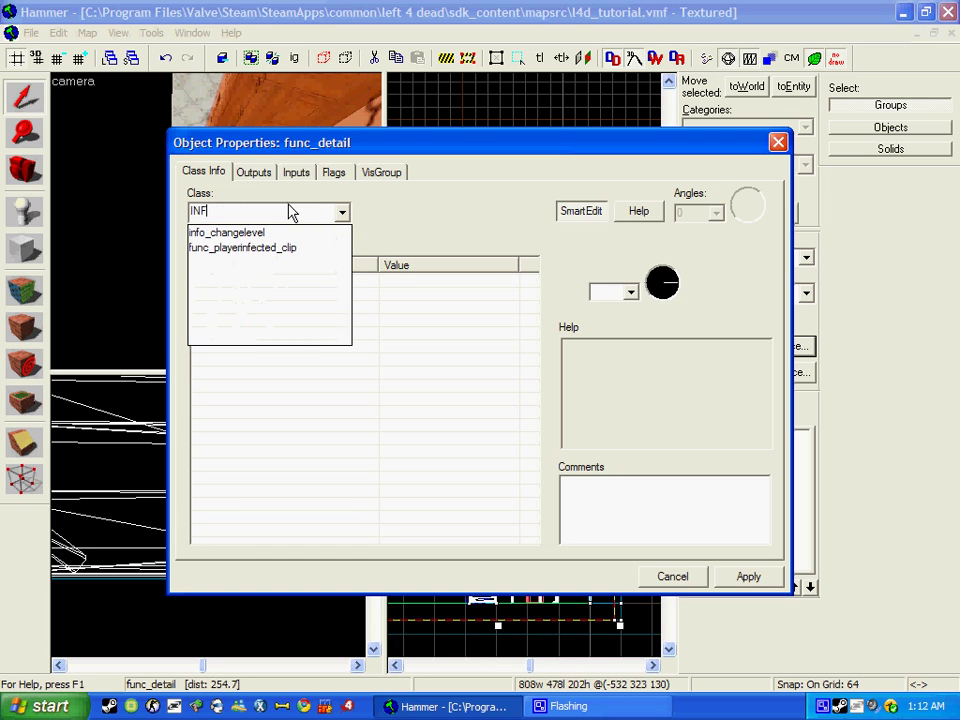
{"action": "key", "text": "Down"}
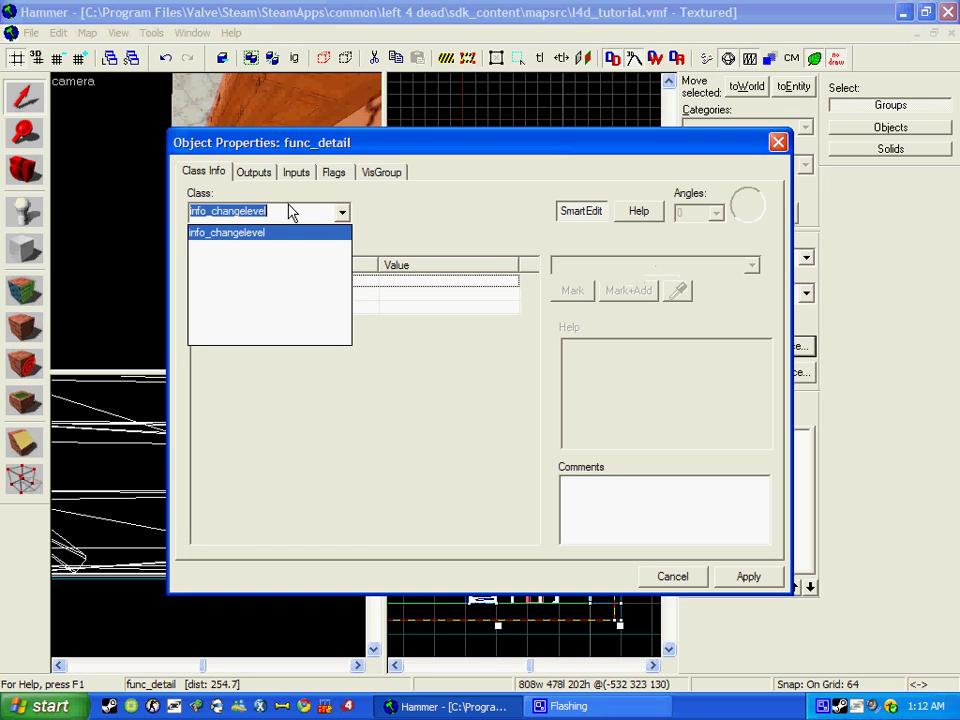
{"action": "key", "text": "Return"}
{"action": "left_click", "coordinate": [735, 577]}
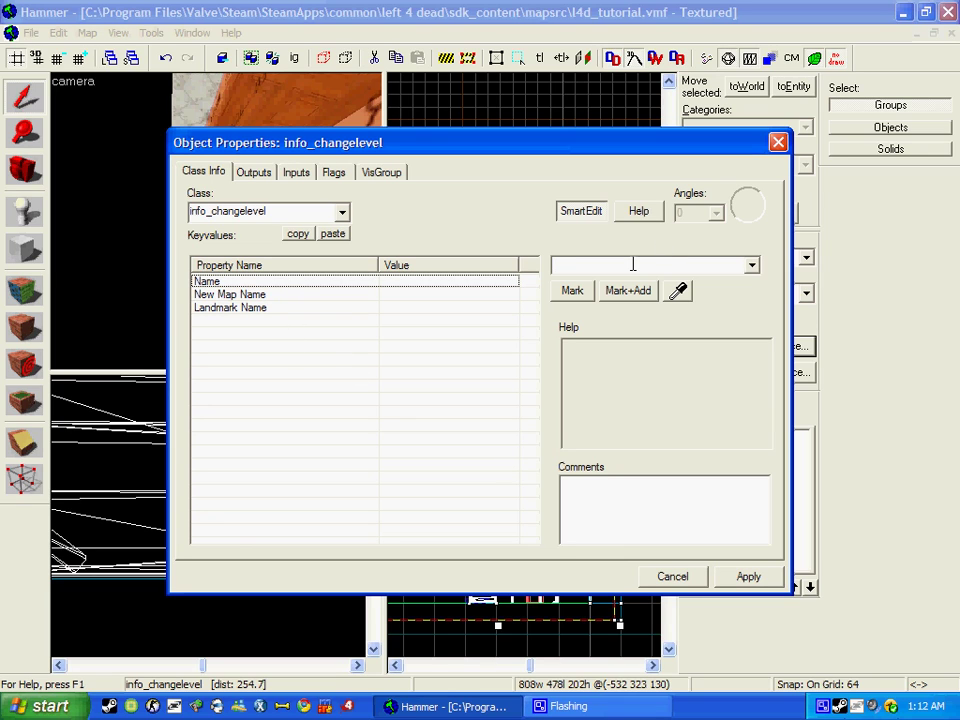
Name the info_changelevel entity saferoom, set its New Map Name to l4d_tutorial2 and apply the values
{"action": "type", "text": "saferr"}
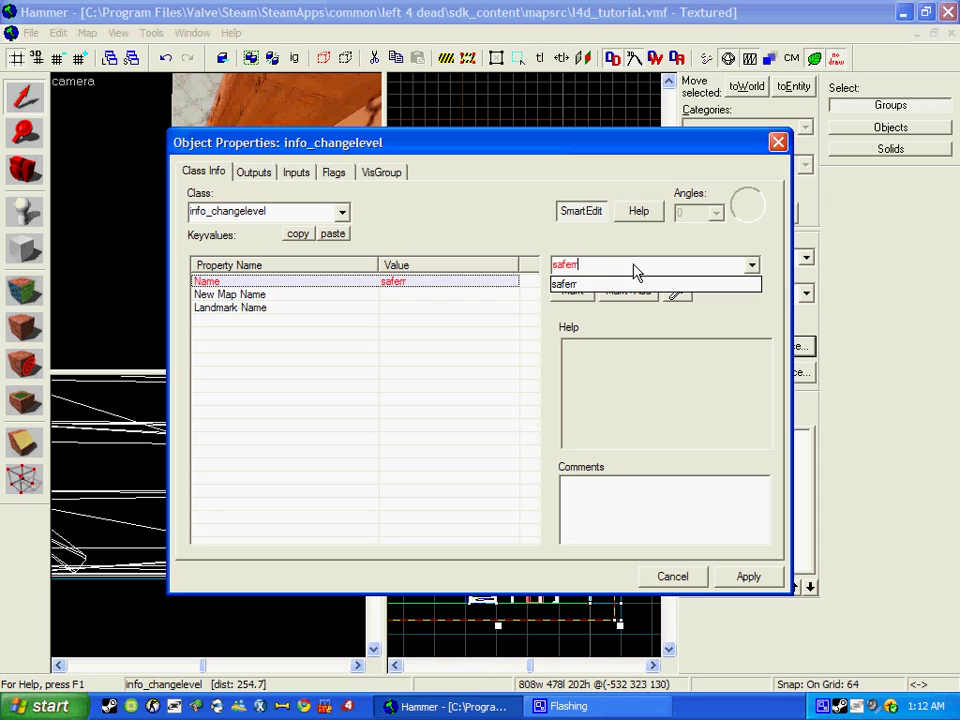
{"action": "key", "text": "Return"}
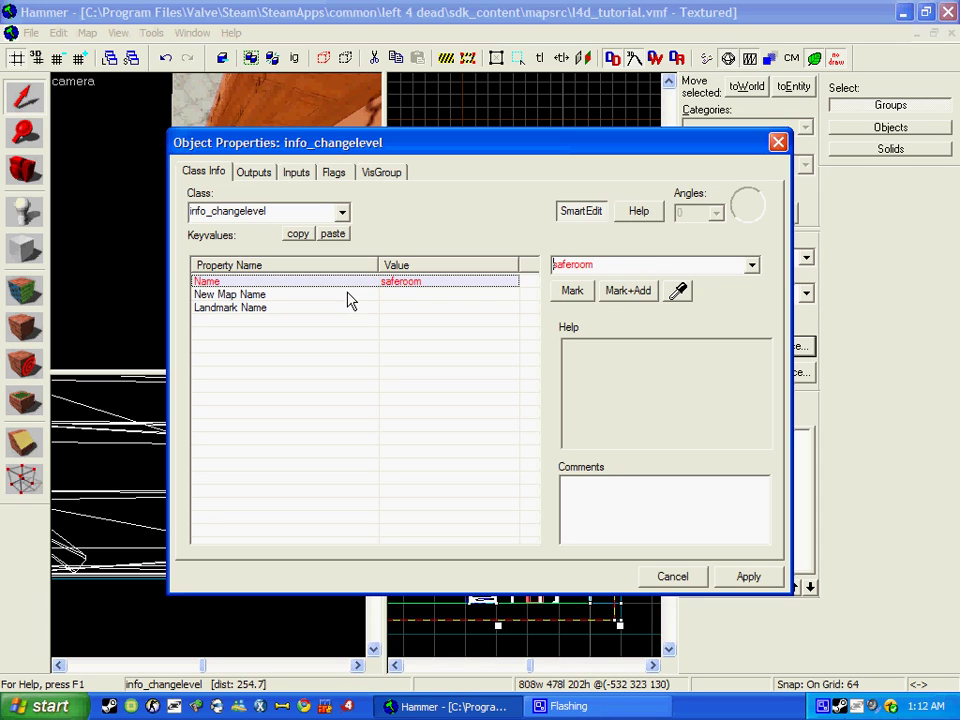
{"action": "left_click", "coordinate": [310, 295]}
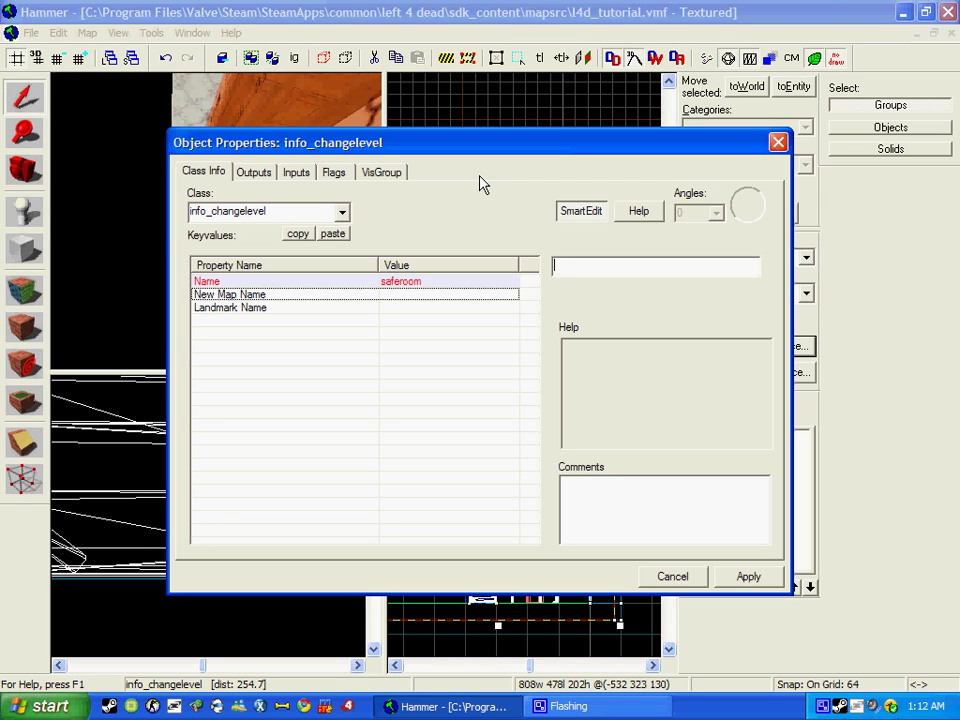
{"action": "type", "text": "l4d_tutorial2"}
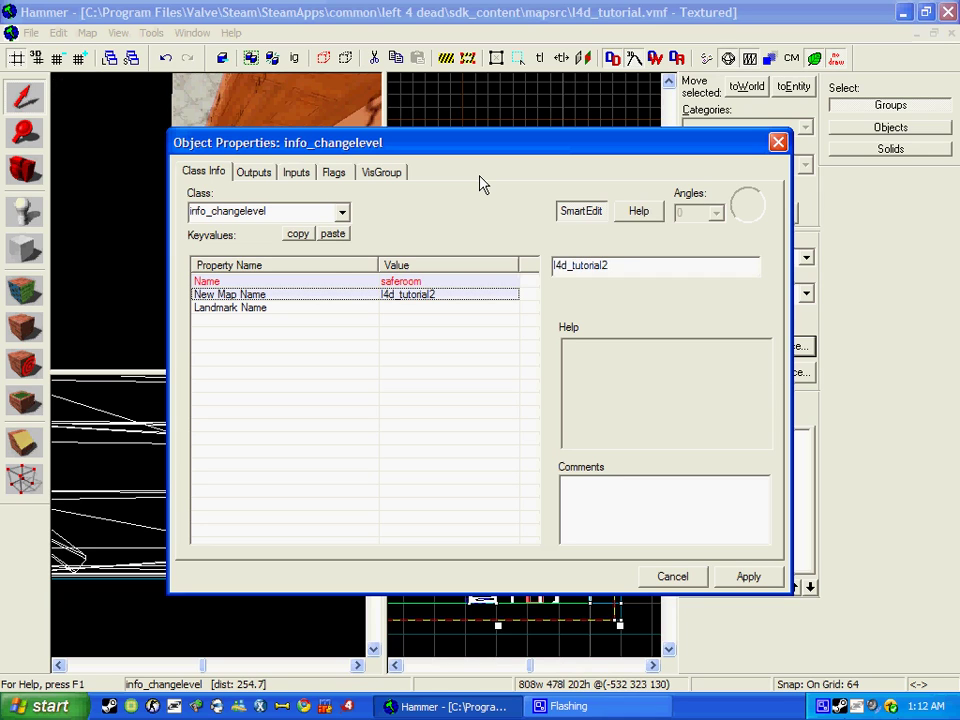
{"action": "left_click", "coordinate": [730, 579]}
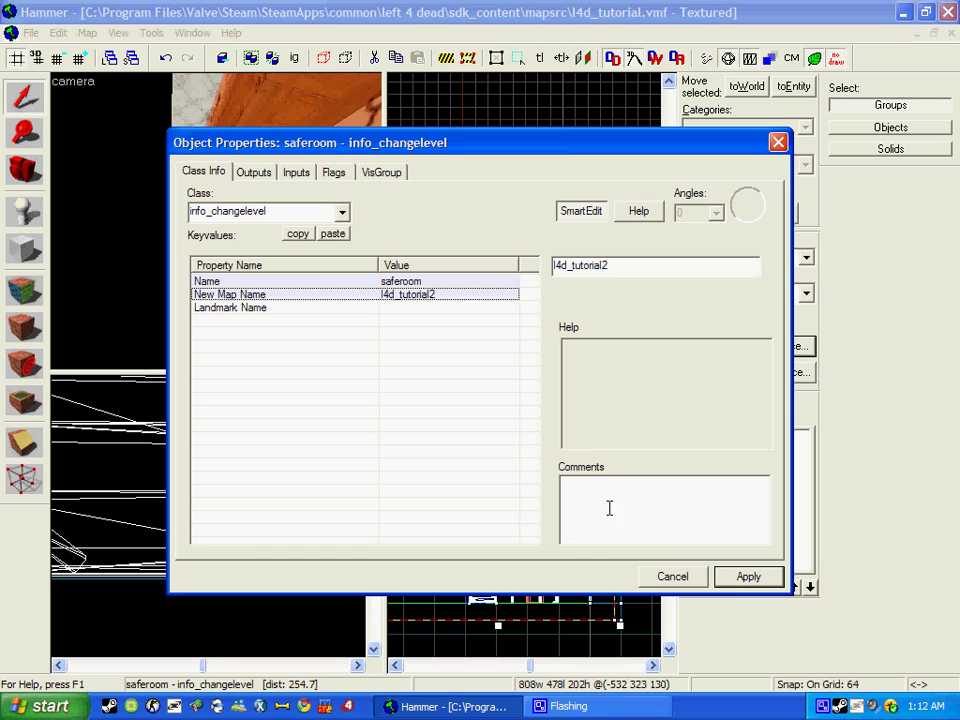
Set the changelevel entity's Landmark Name to landmark01 and apply it
{"action": "left_click", "coordinate": [246, 307]}
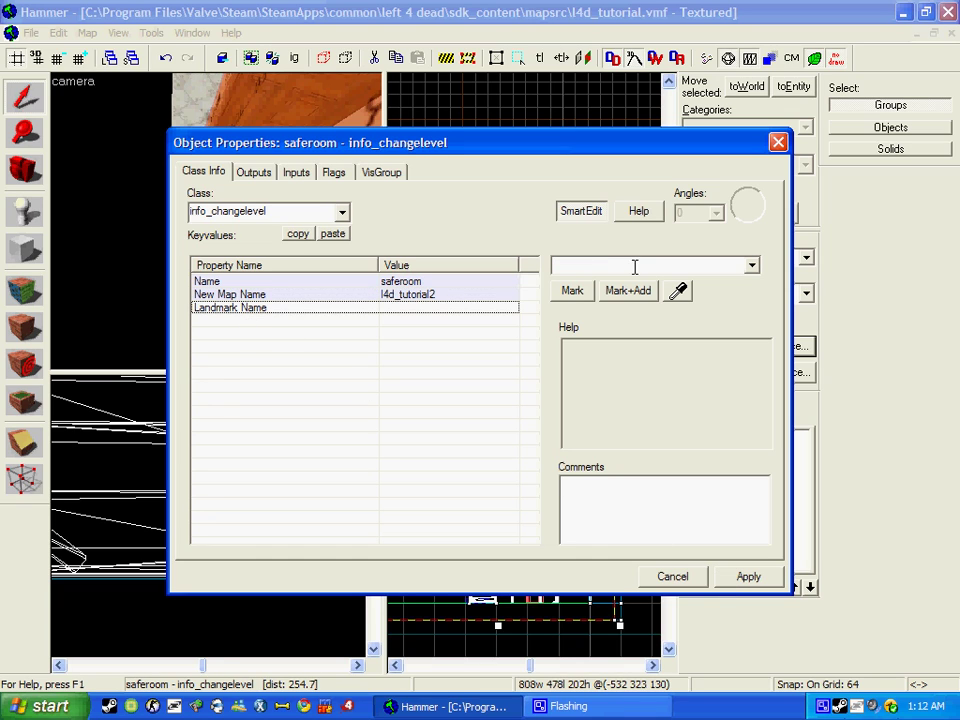
{"action": "left_click", "coordinate": [609, 265]}
{"action": "type", "text": "lan"}
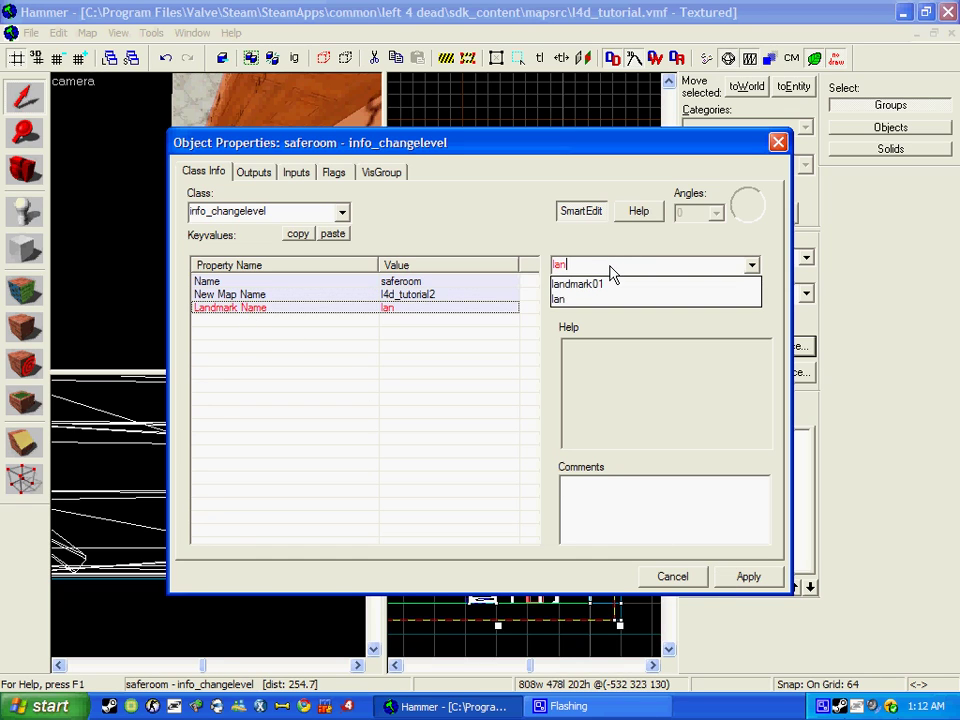
{"action": "left_click", "coordinate": [612, 284]}
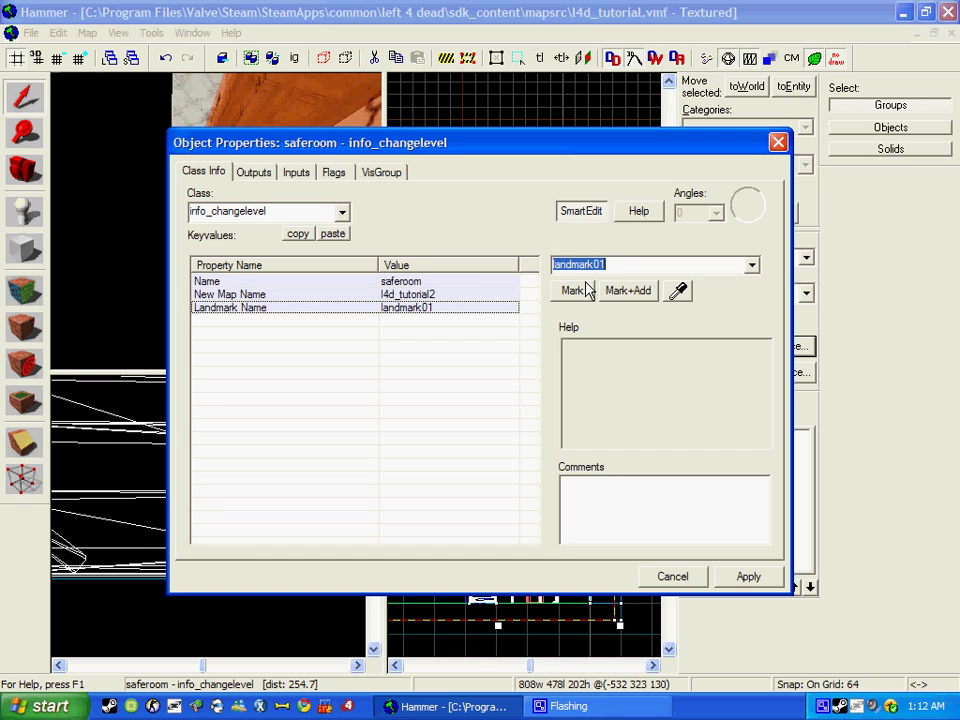
{"action": "left_click", "coordinate": [728, 579]}
Review the changelevel entity's New Map Name setting and close its properties
{"action": "left_click", "coordinate": [397, 296]}
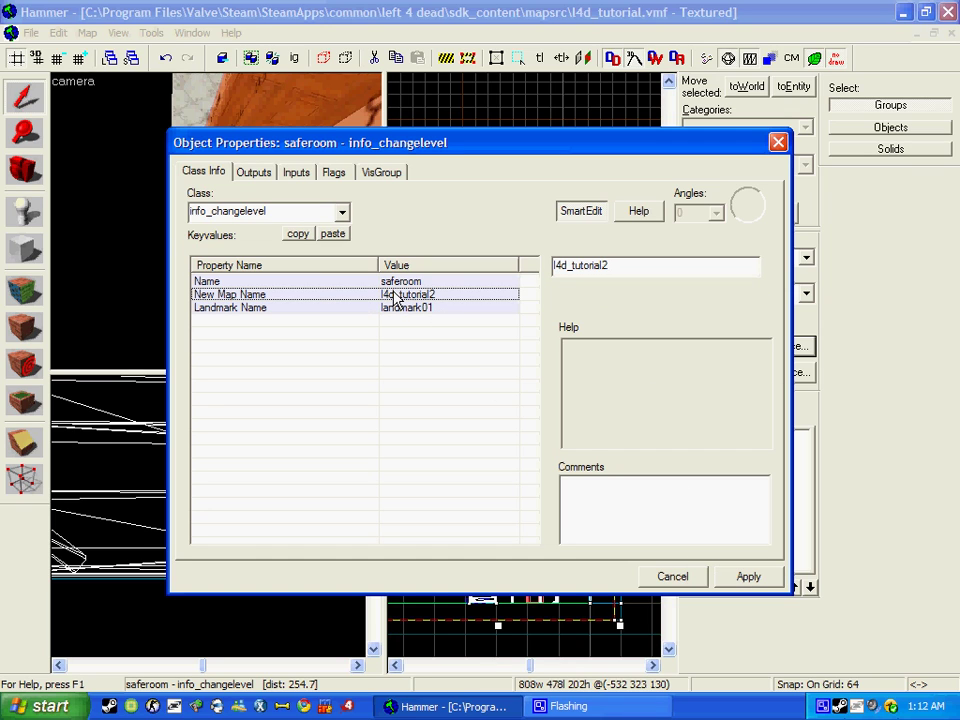
{"action": "left_click", "coordinate": [135, 204]}
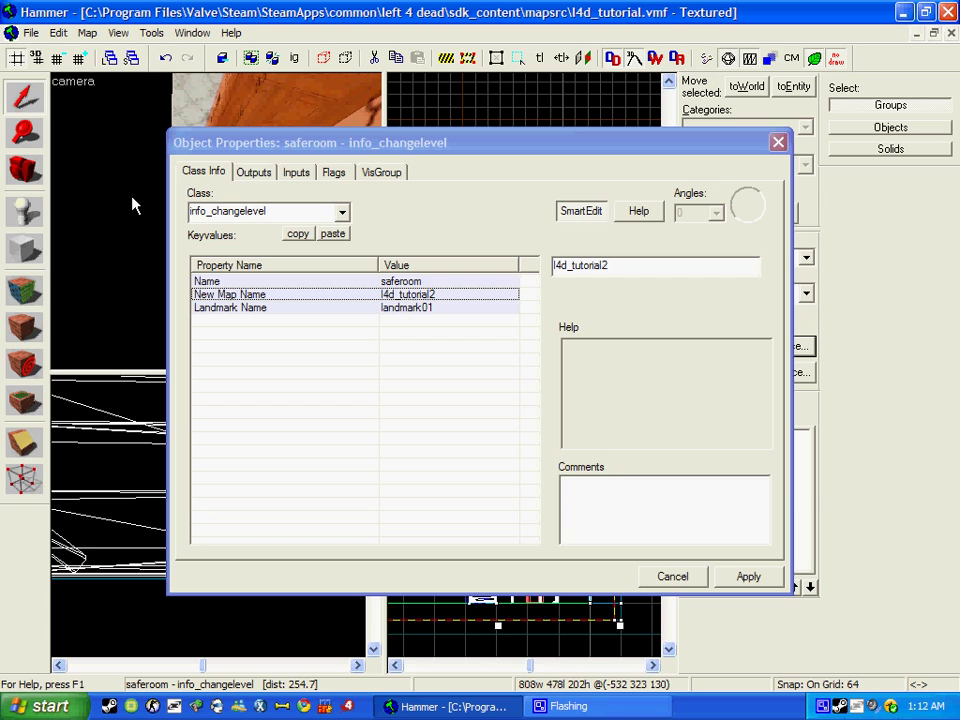
{"action": "left_click", "coordinate": [270, 295]}
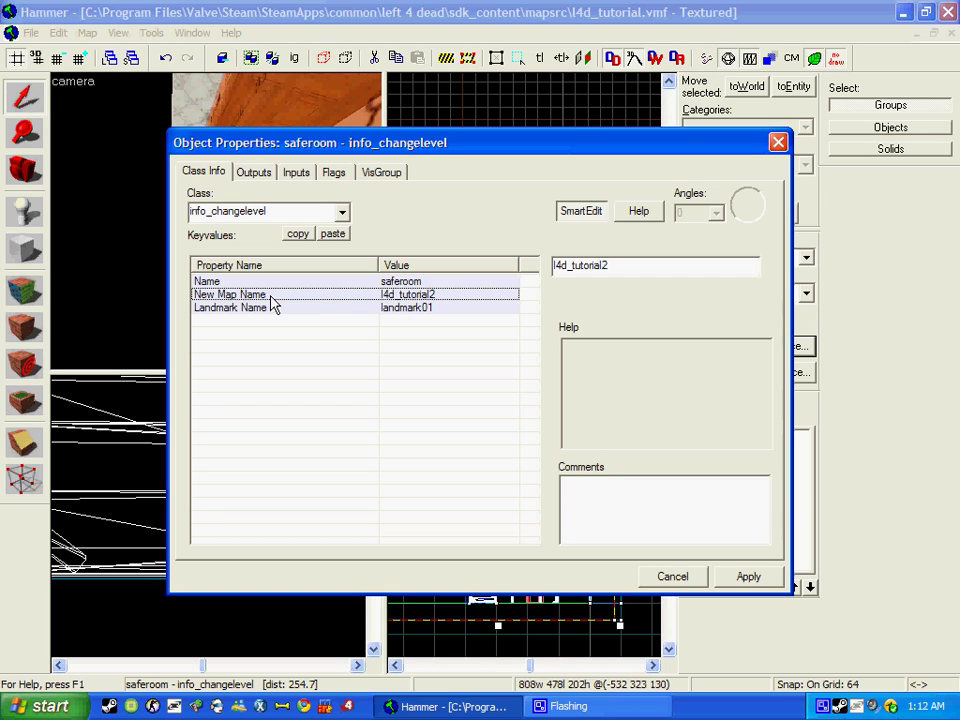
{"action": "left_click", "coordinate": [75, 116]}
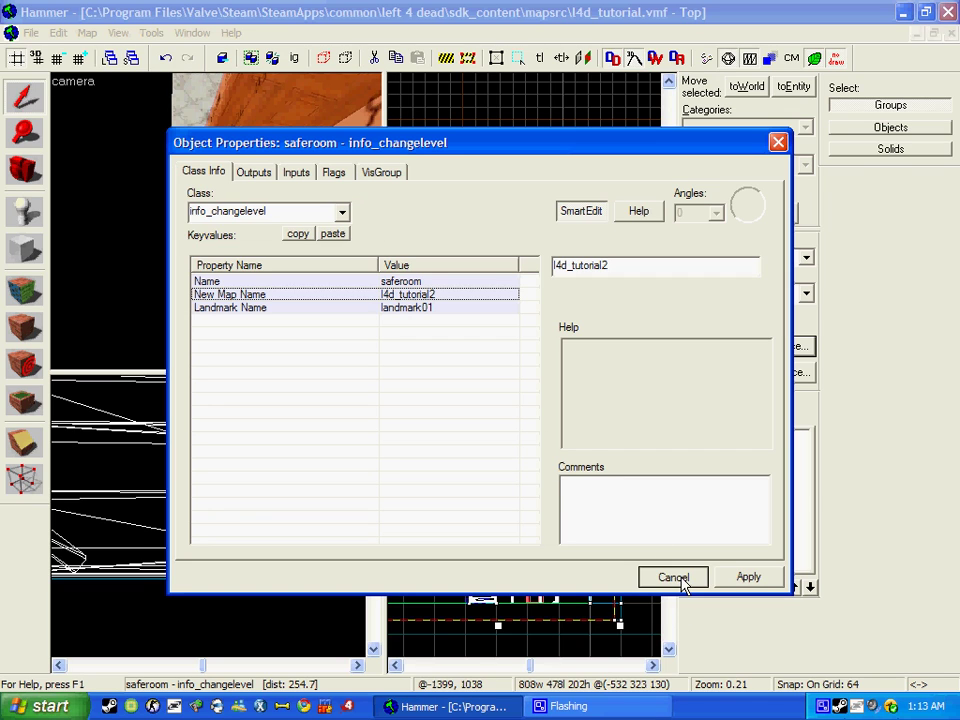
{"action": "left_click", "coordinate": [745, 578]}
{"action": "left_click", "coordinate": [687, 580]}
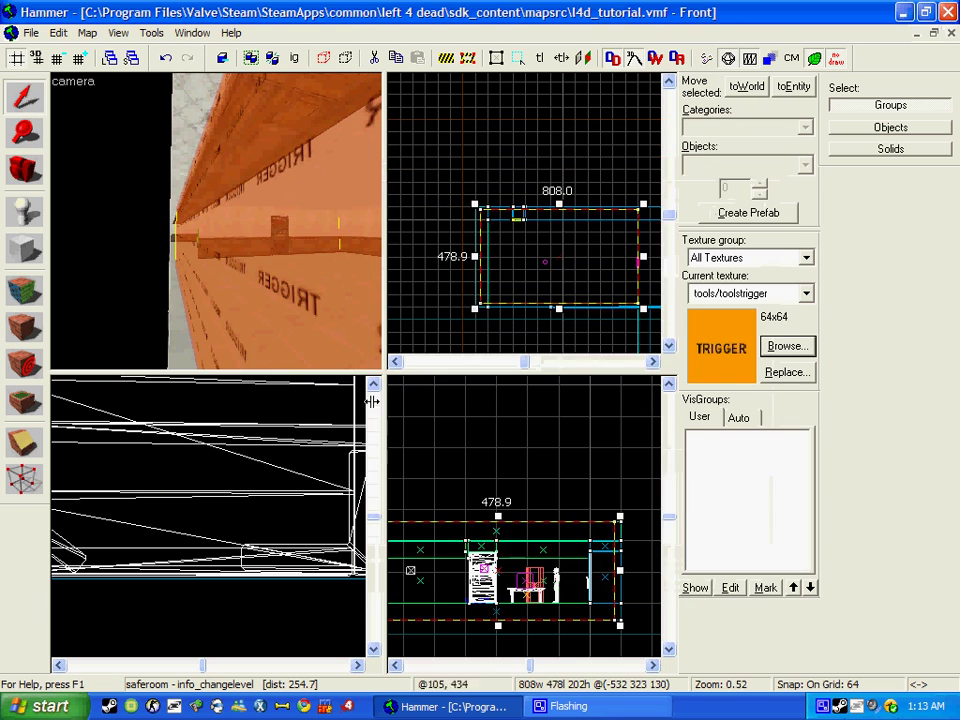
Examine the exit room, the survivors' starting room and their doors in the 3D view
{"action": "key", "text": "z"}
{"action": "key", "text": "w"}
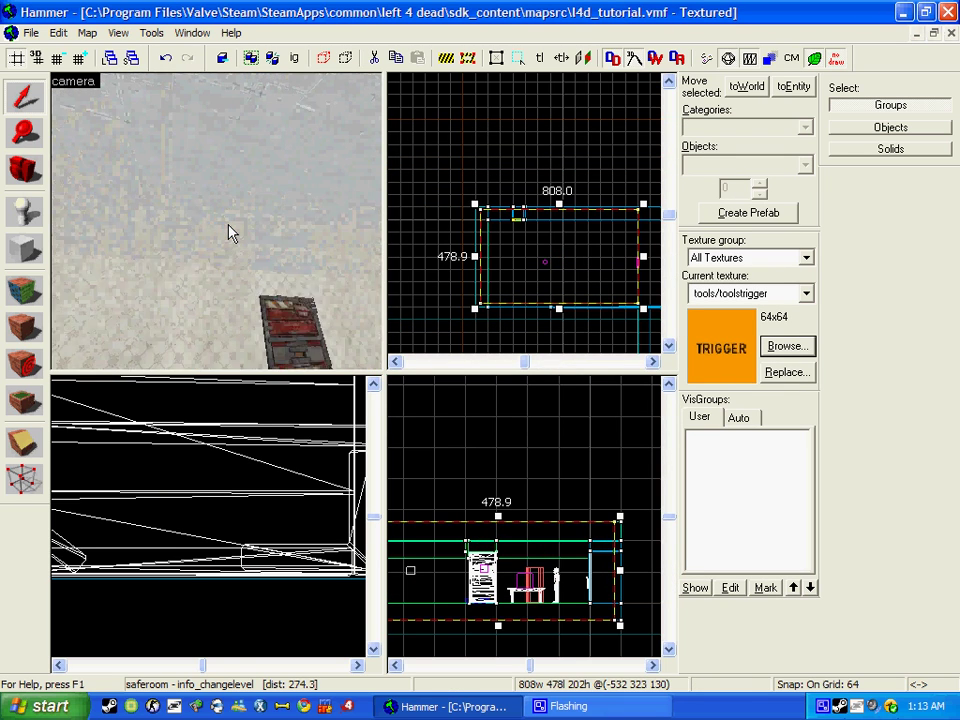
{"action": "key", "text": "w"}
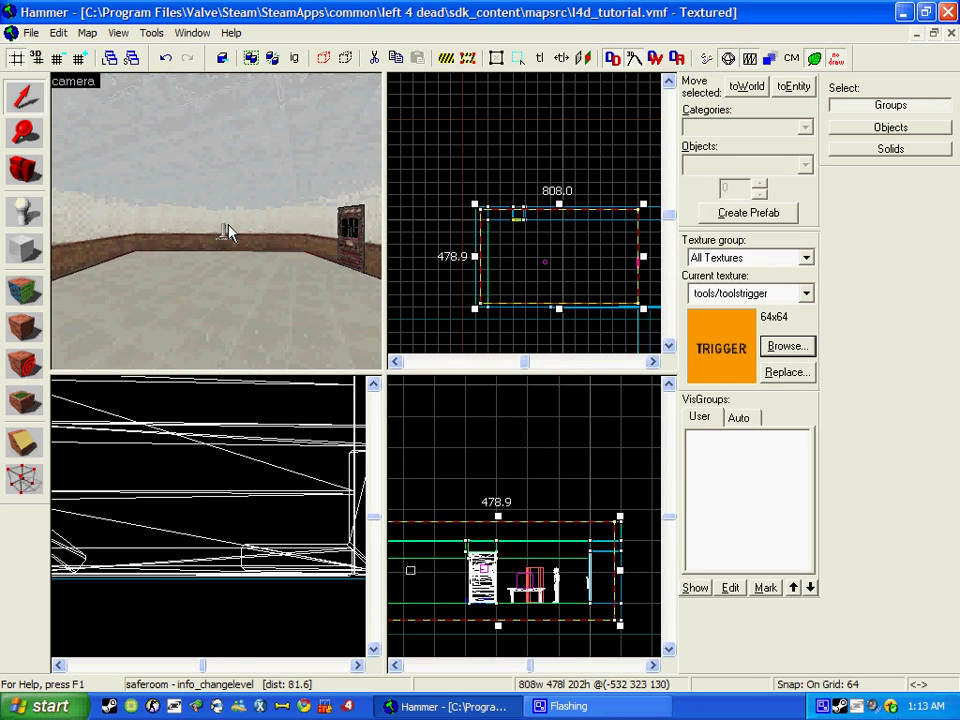
{"action": "key", "text": "s"}
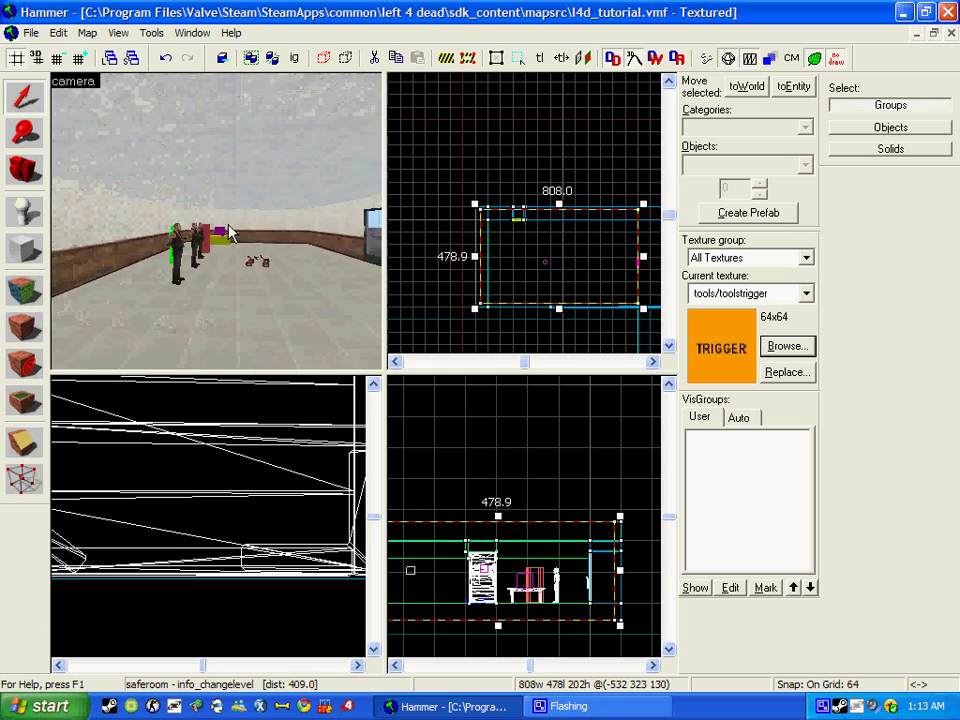
{"action": "key", "text": "w"}
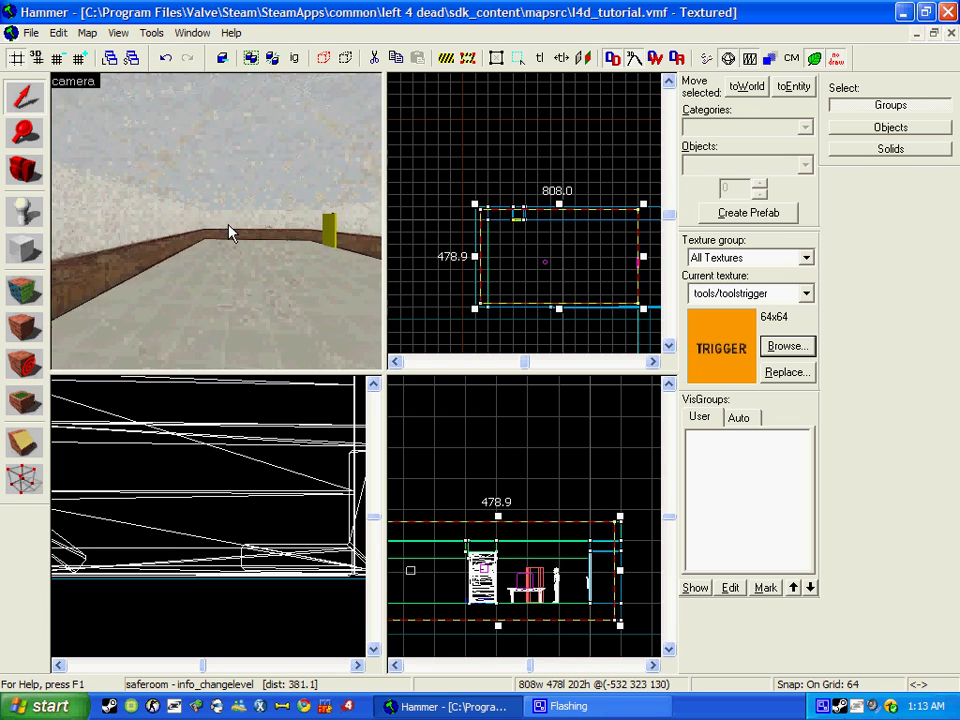
{"action": "key", "text": "w"}
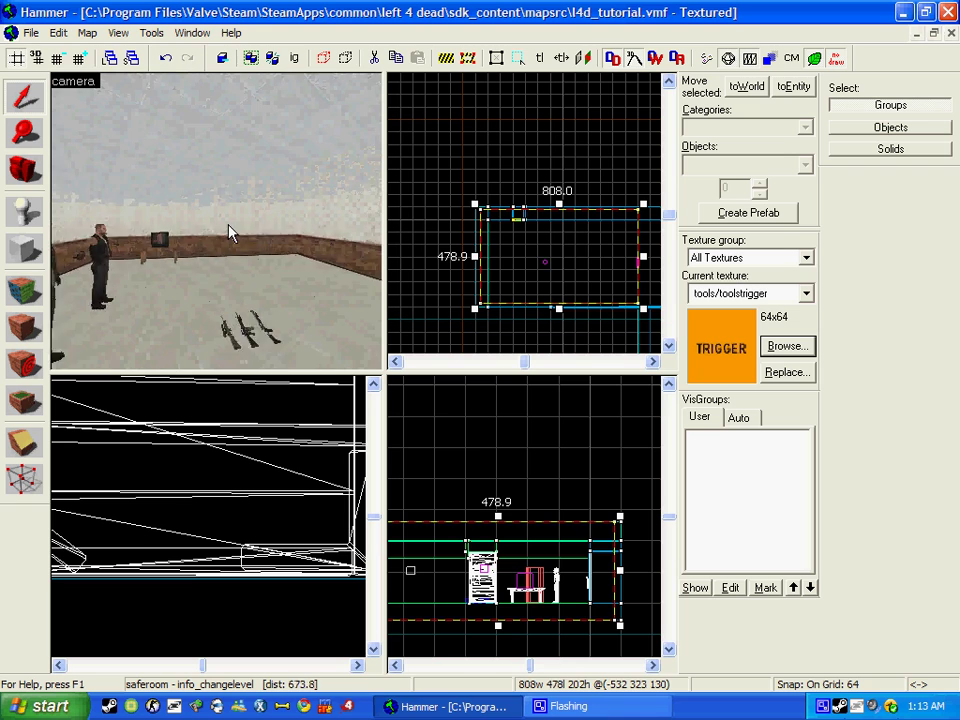
{"action": "key", "text": "Right"}
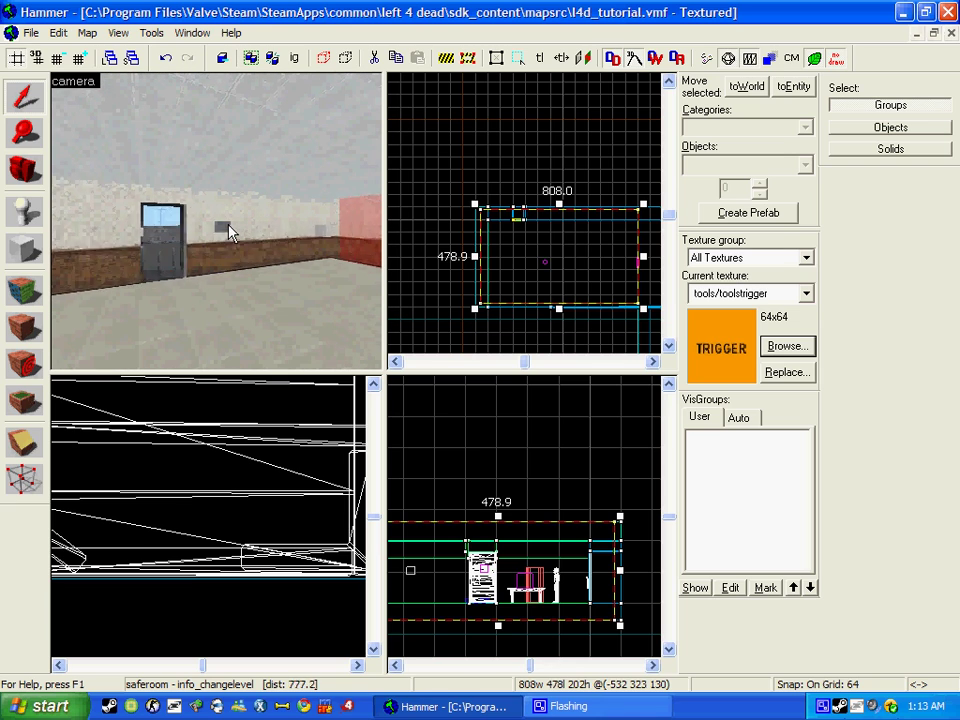